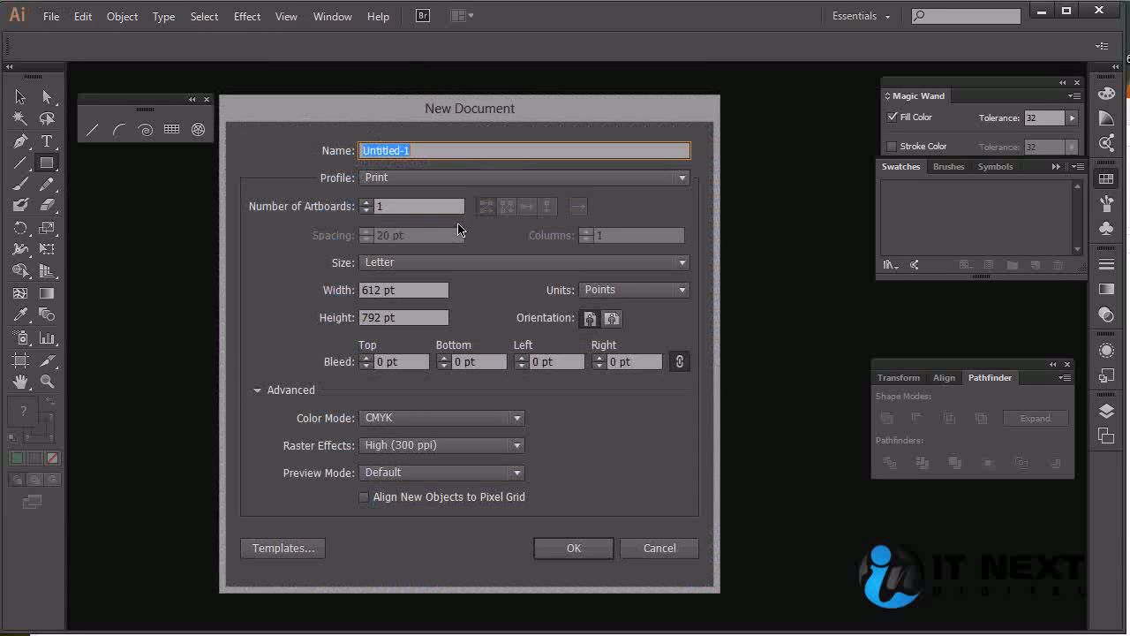
- Create a one-artboard Letter-size document with the Print profile and CMYK colour mode, and view it at 100%
{"action": "left_click", "coordinate": [562, 549]}
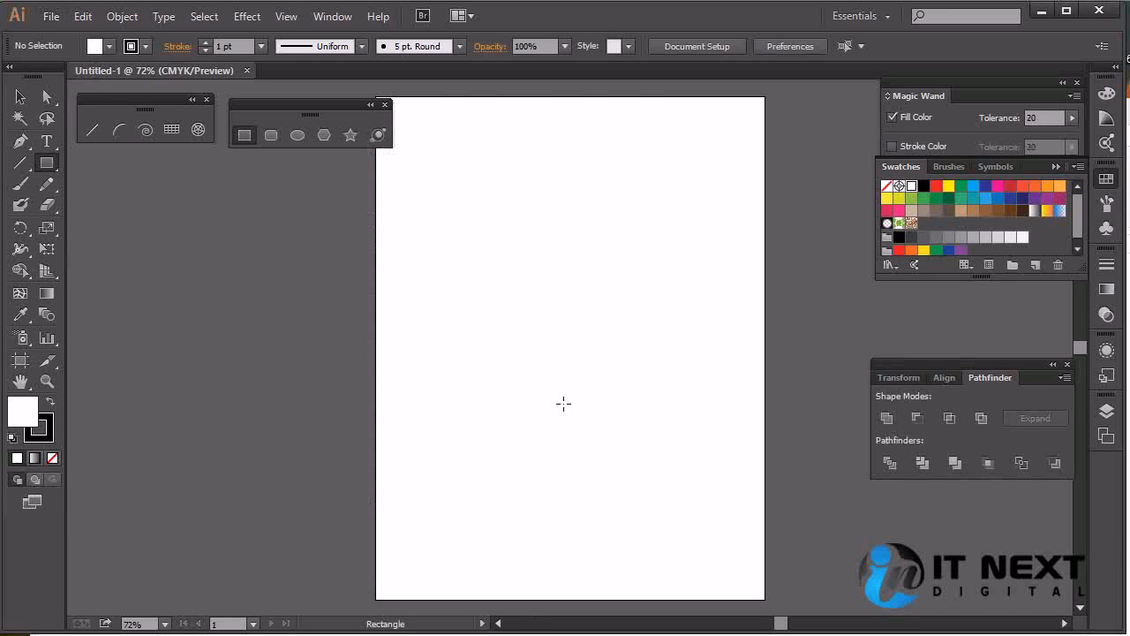
{"action": "key", "text": "ctrl+1"}
{"action": "left_click_drag", "start_coordinate": [685, 312], "coordinate": [603, 323]}
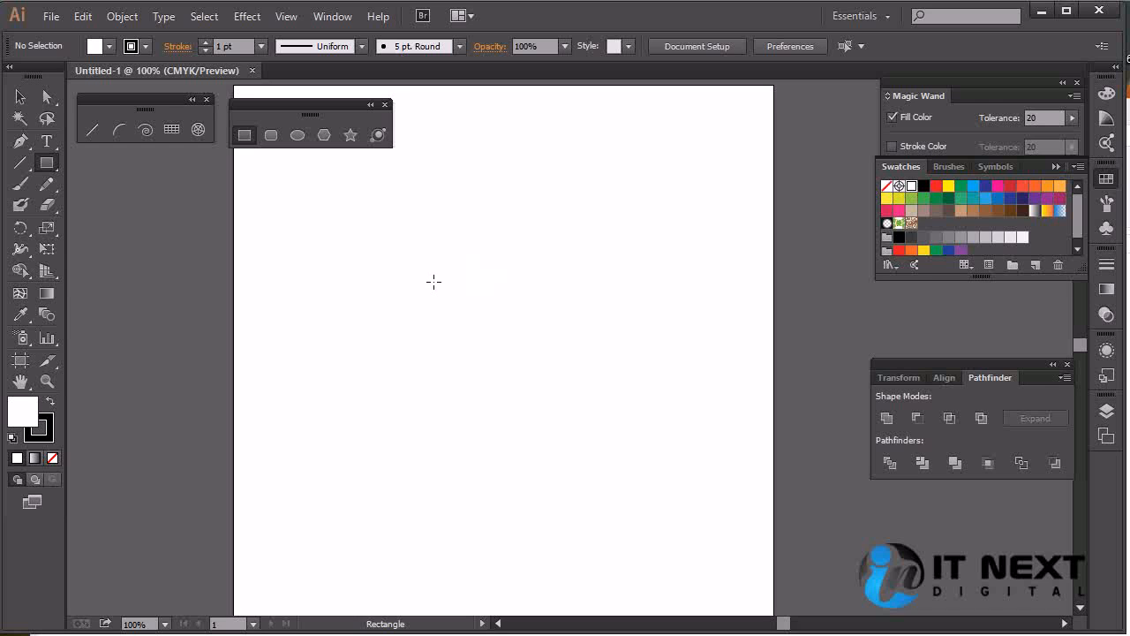
- Create a rectangle 2 in wide and 3 in high near the middle of the artboard
{"action": "left_click", "coordinate": [434, 282]}
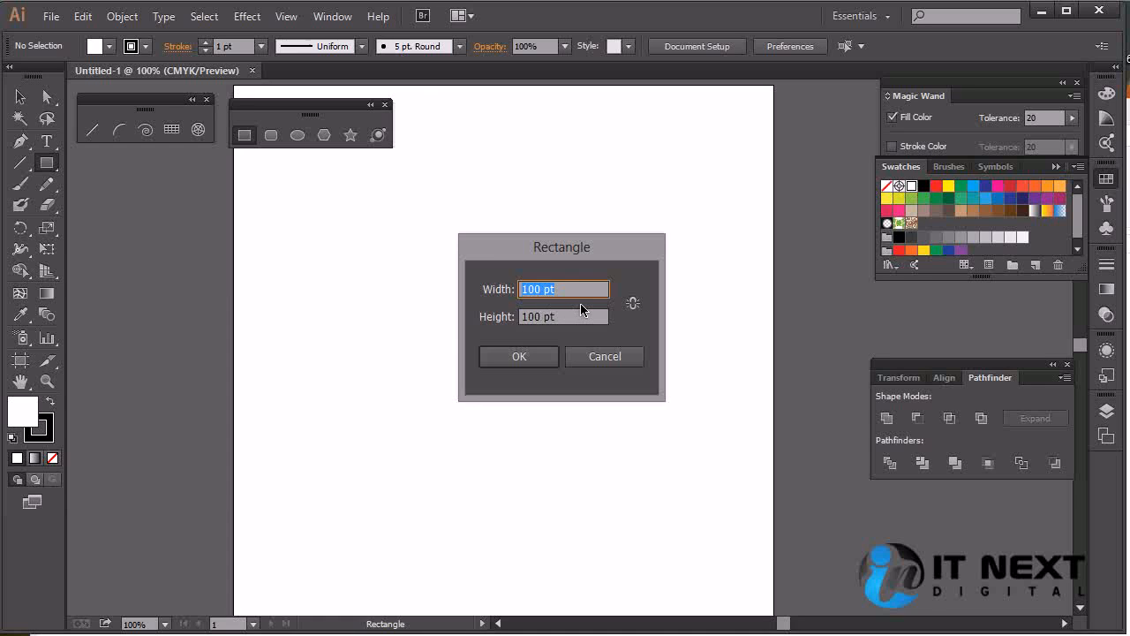
{"action": "left_click", "coordinate": [561, 288]}
{"action": "left_click_drag", "start_coordinate": [574, 288], "coordinate": [412, 295]}
{"action": "type", "text": "2in"}
{"action": "key", "text": "Tab"}
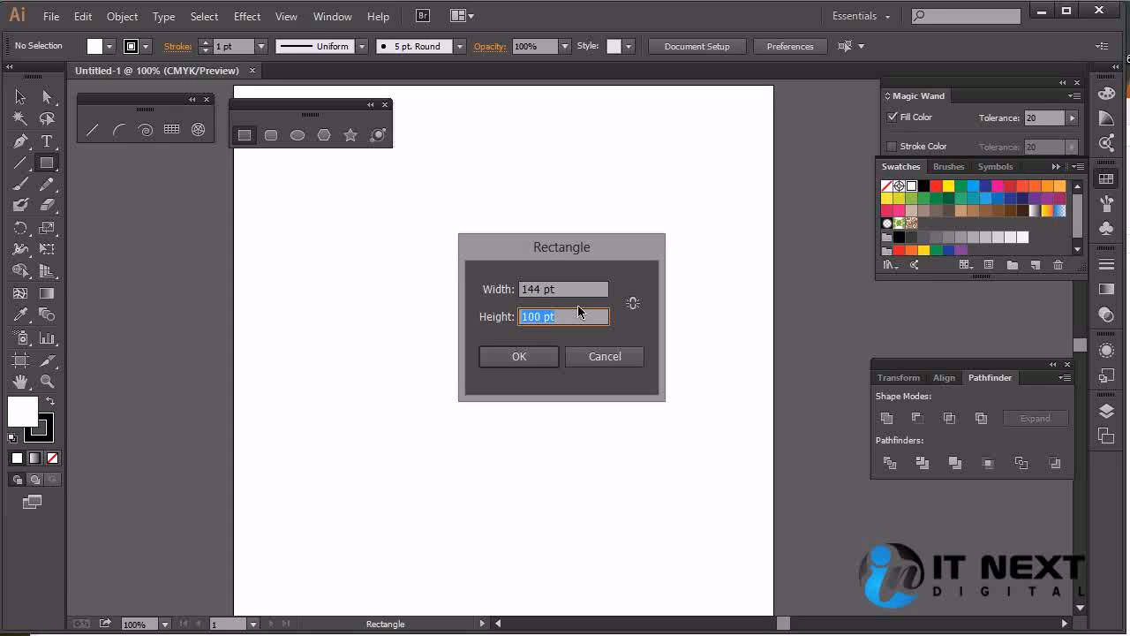
{"action": "type", "text": "3in"}
{"action": "key", "text": "Tab"}
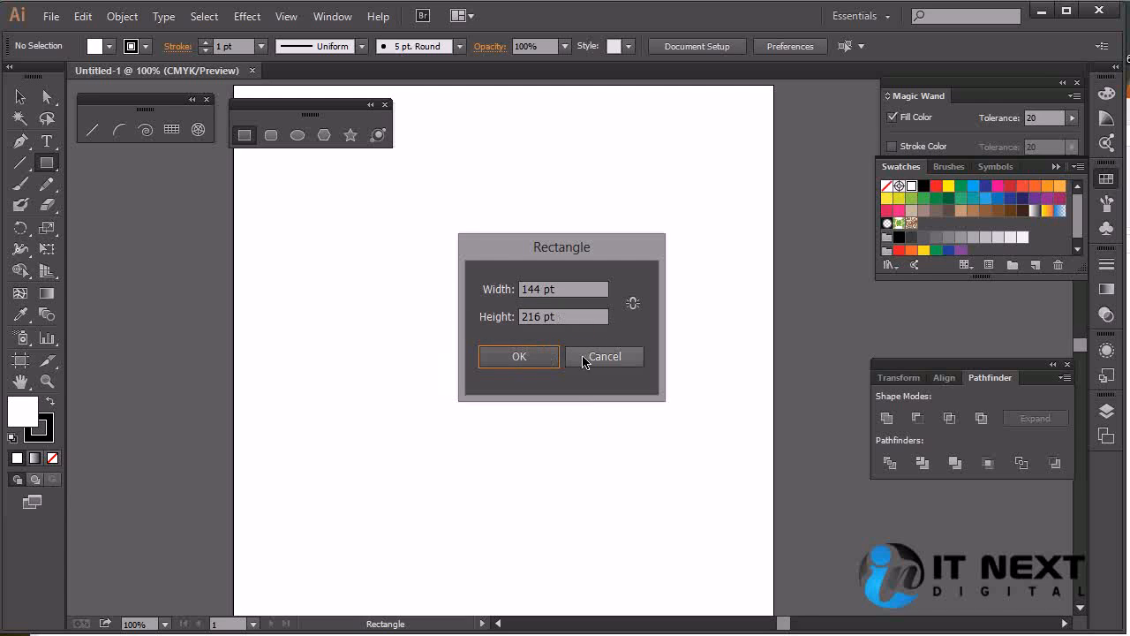
{"action": "left_click", "coordinate": [540, 358]}
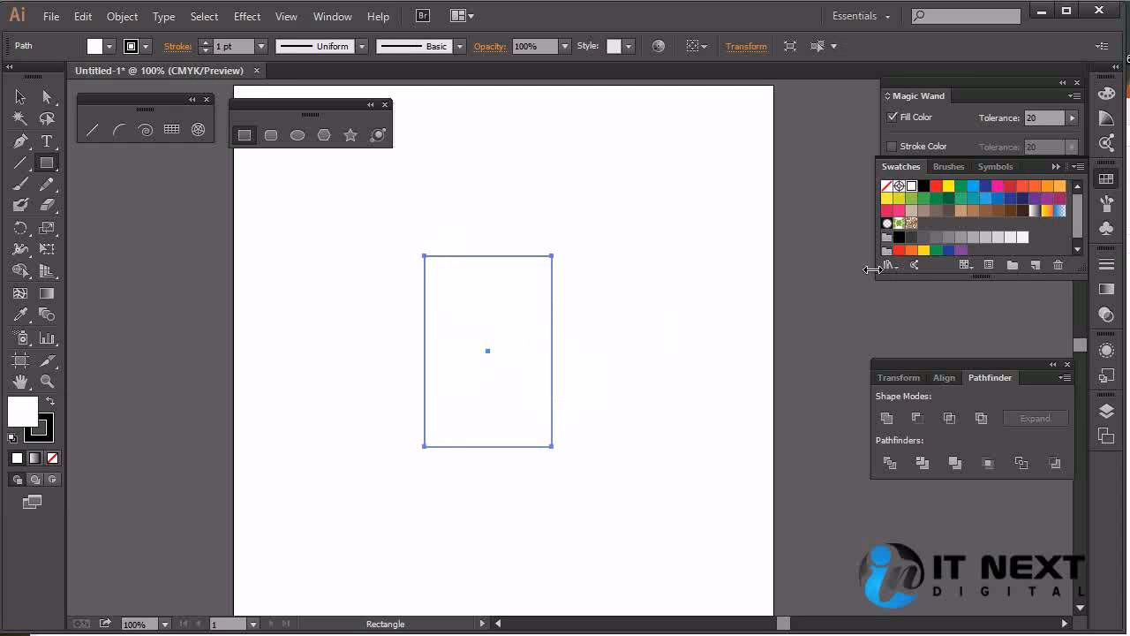
- Fill the rectangle with a green swatch and remove its stroke
{"action": "left_click", "coordinate": [961, 201]}
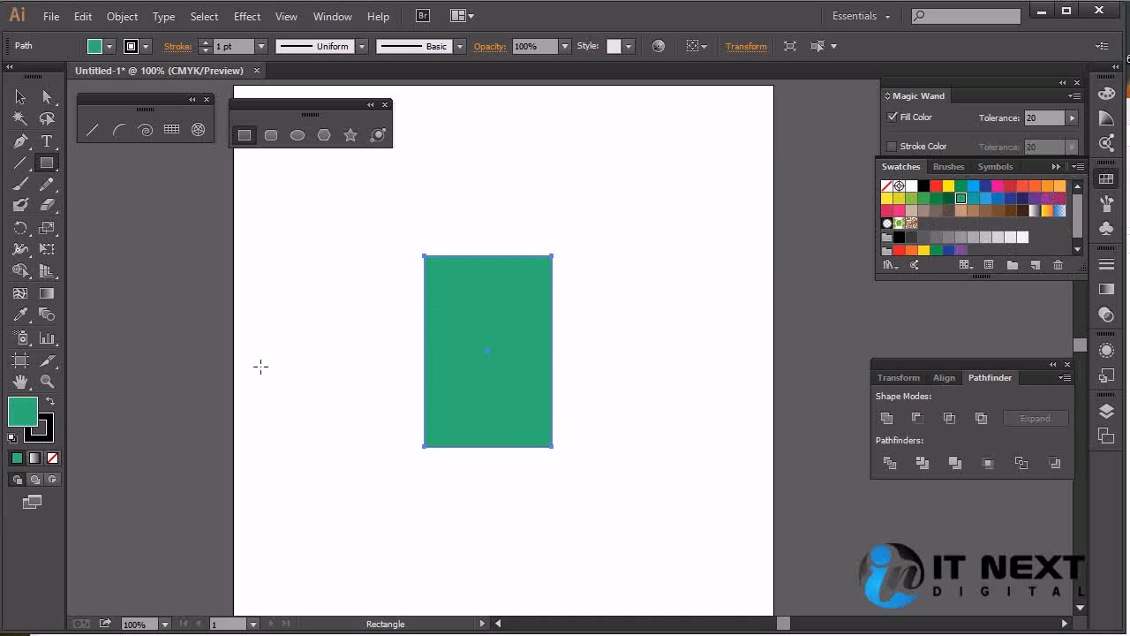
{"action": "left_click", "coordinate": [44, 433]}
{"action": "left_click", "coordinate": [52, 458]}
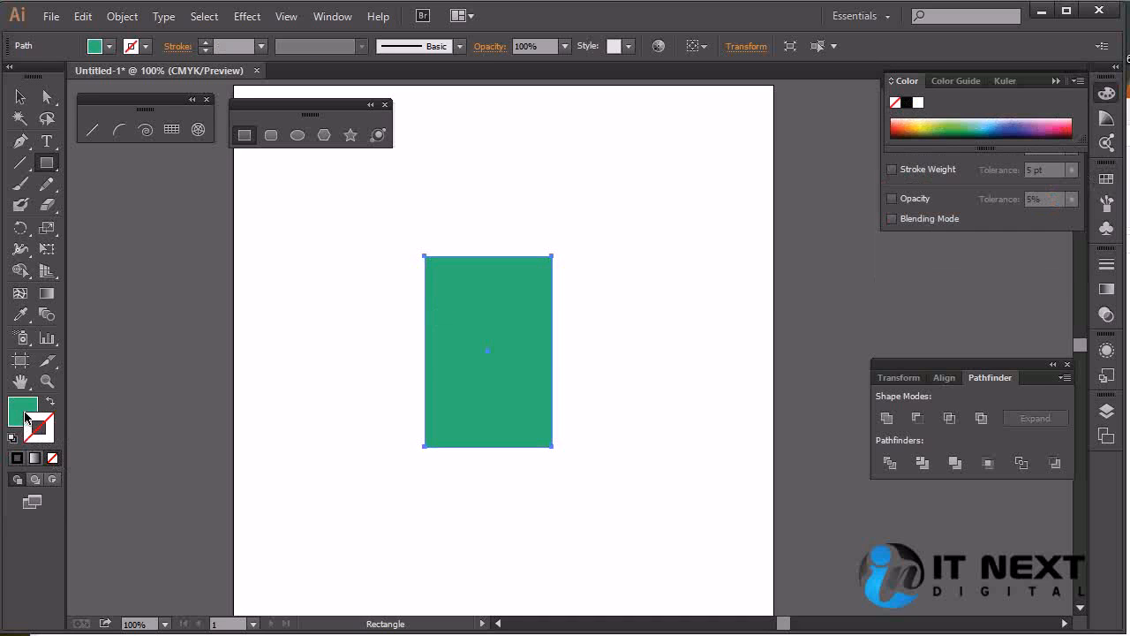
- Move the green rectangle towards the left side of the artboard with the Selection tool and deselect it
{"action": "left_click", "coordinate": [21, 97]}
{"action": "left_click", "coordinate": [636, 215]}
{"action": "left_click", "coordinate": [516, 281]}
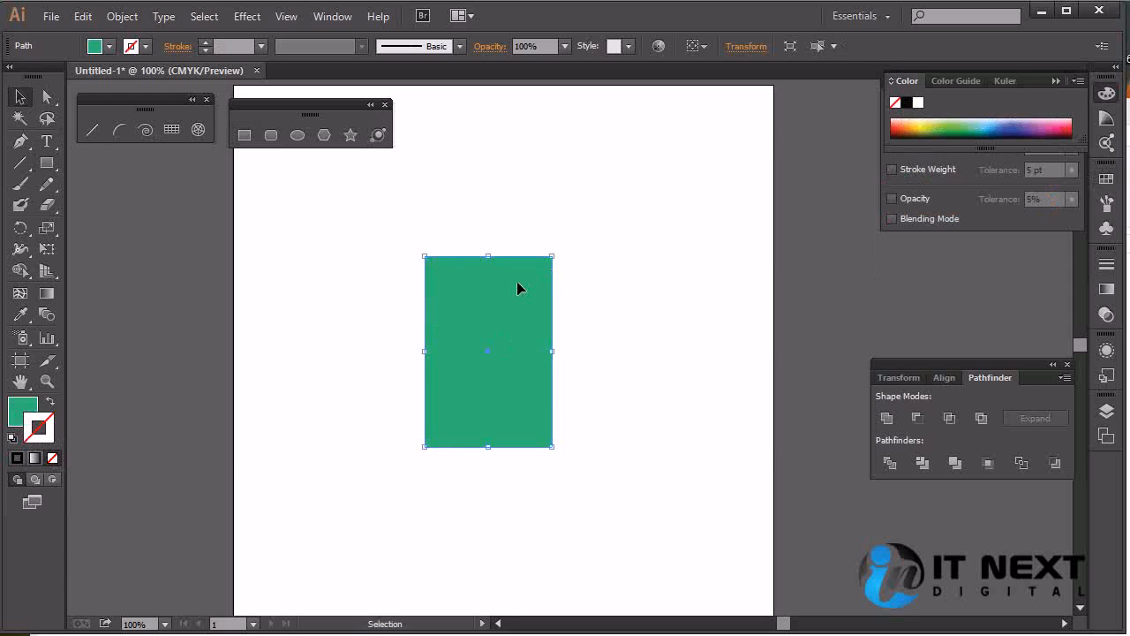
{"action": "left_click_drag", "start_coordinate": [516, 281], "coordinate": [398, 269]}
{"action": "left_click", "coordinate": [567, 280]}
{"action": "left_click", "coordinate": [399, 286]}
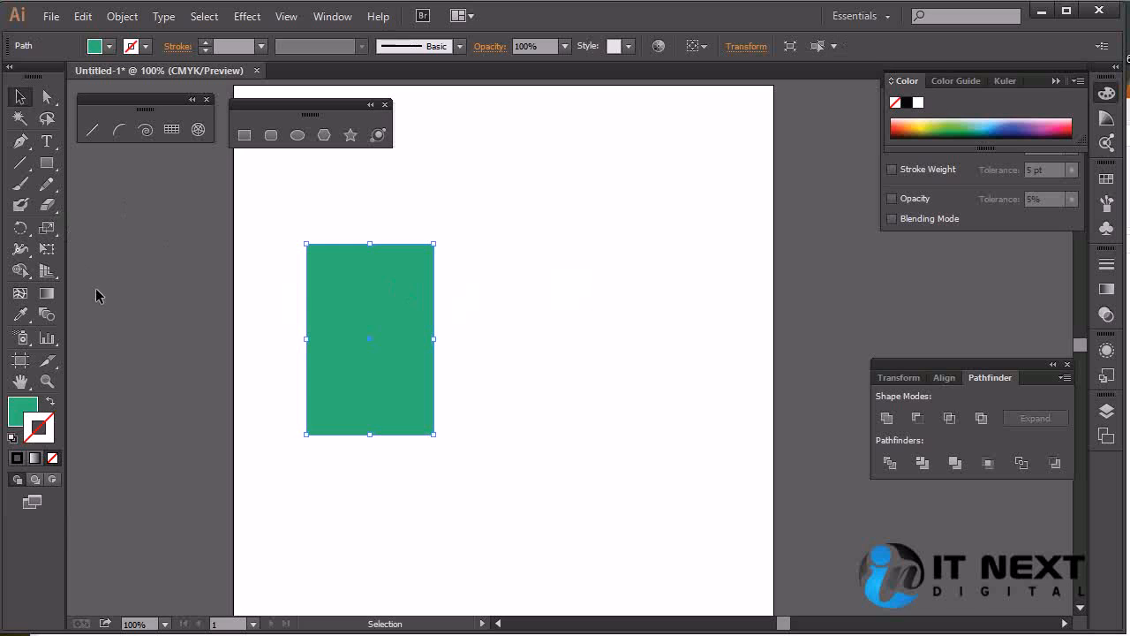
{"action": "left_click", "coordinate": [567, 227]}
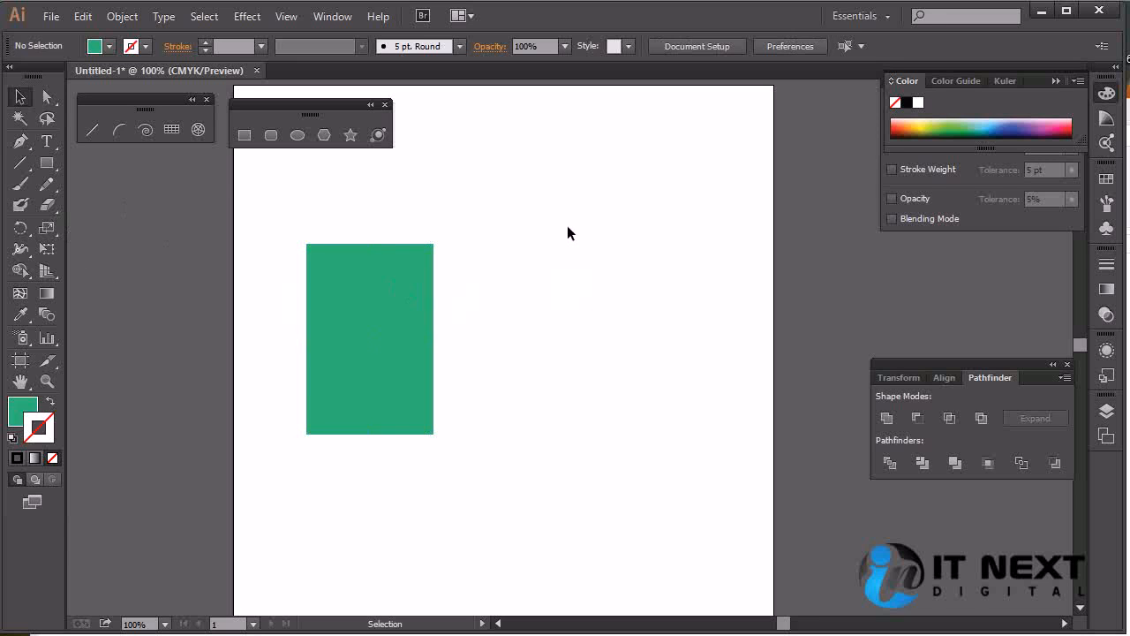
{"action": "left_click", "coordinate": [86, 19]}
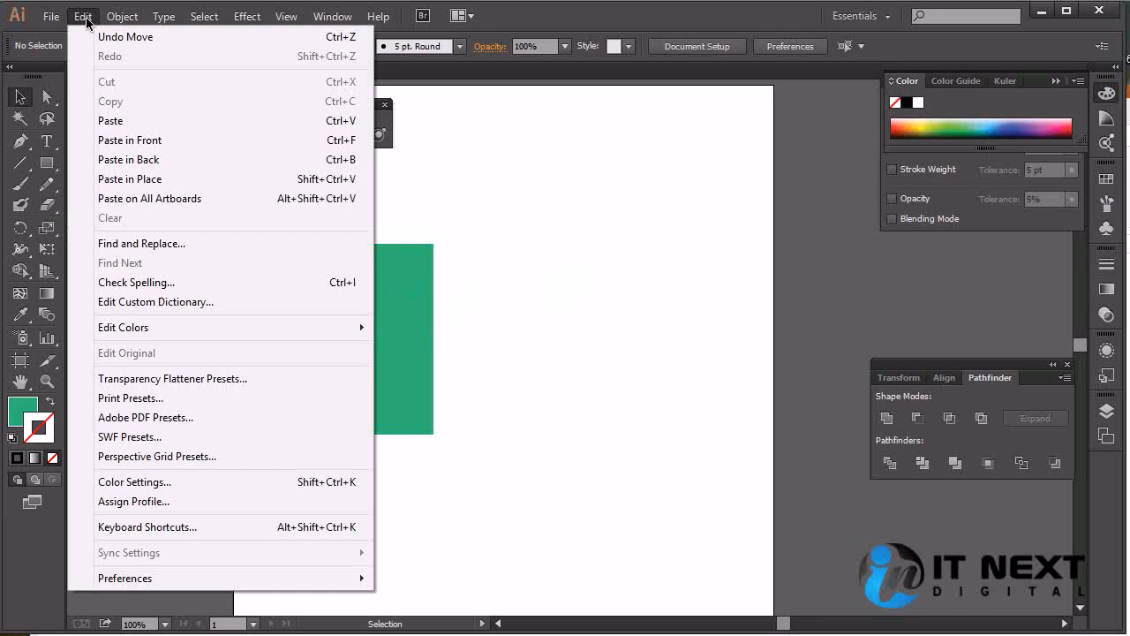
{"action": "left_click", "coordinate": [257, 532]}
{"action": "key", "text": "Escape"}
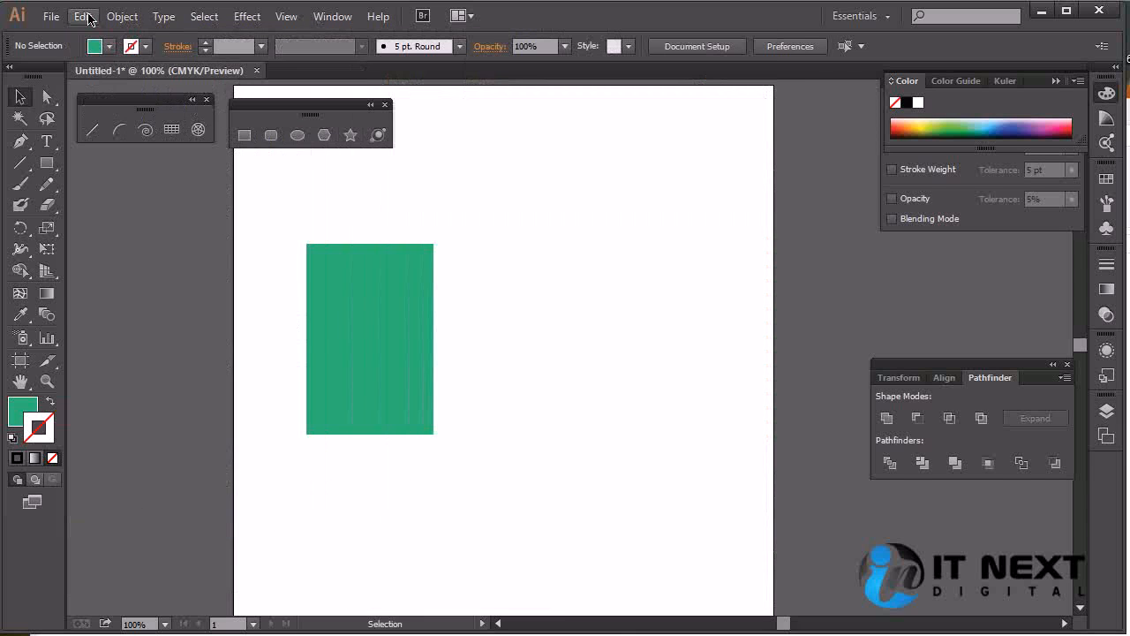
- Set the general measurement units to Inches in the preferences
{"action": "left_click", "coordinate": [83, 15]}
{"action": "mouse_move", "coordinate": [205, 579]}
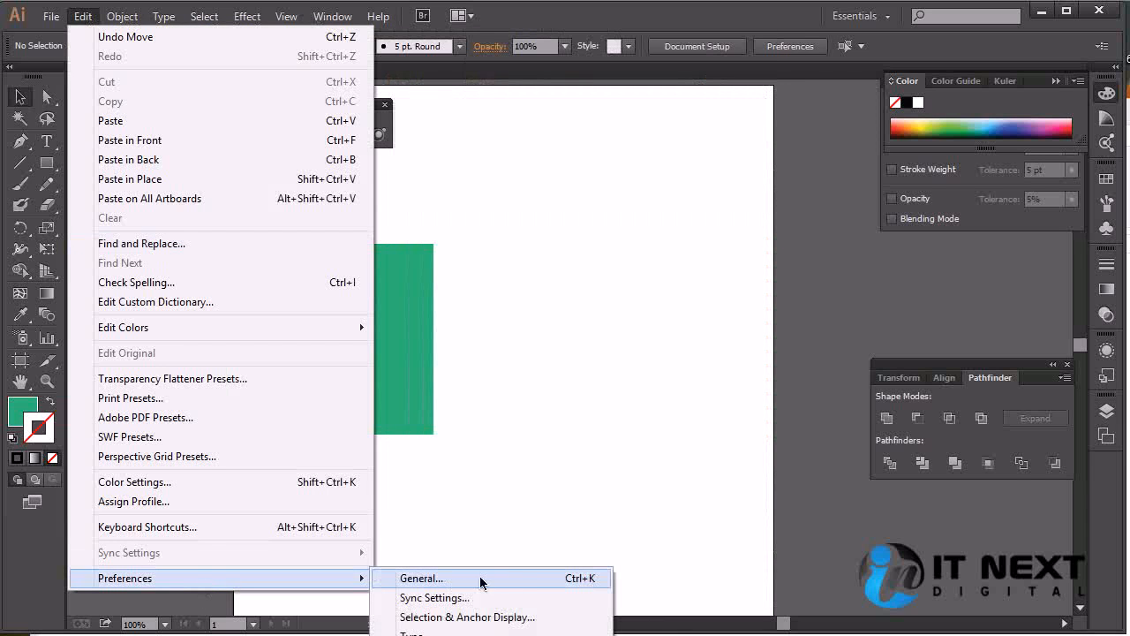
{"action": "left_click", "coordinate": [514, 578]}
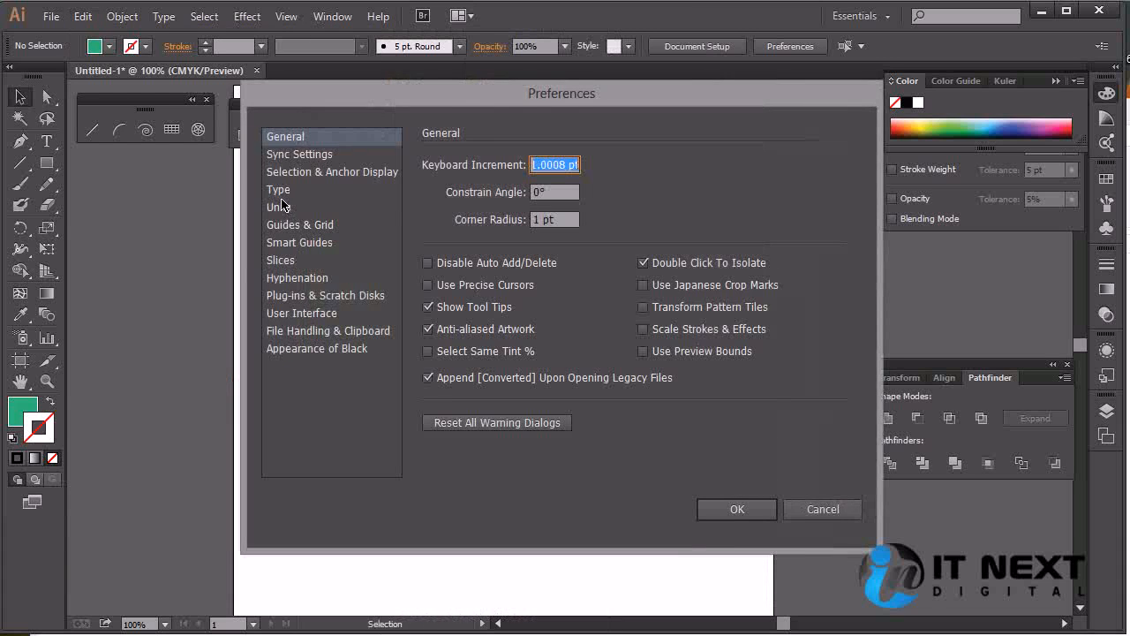
{"action": "left_click", "coordinate": [284, 207]}
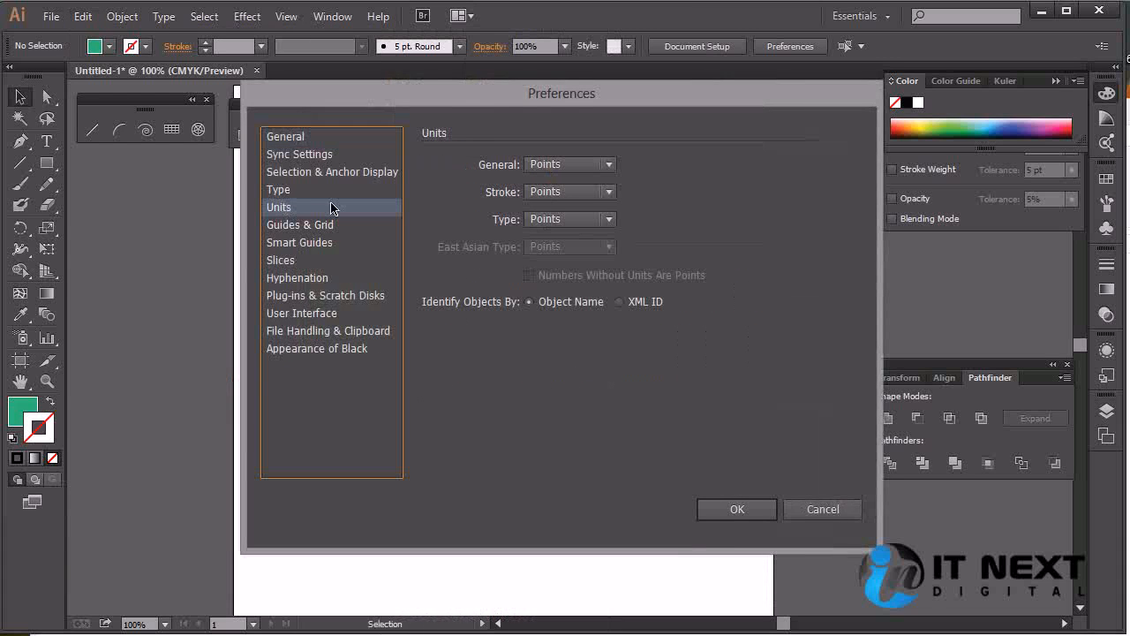
{"action": "left_click", "coordinate": [609, 165]}
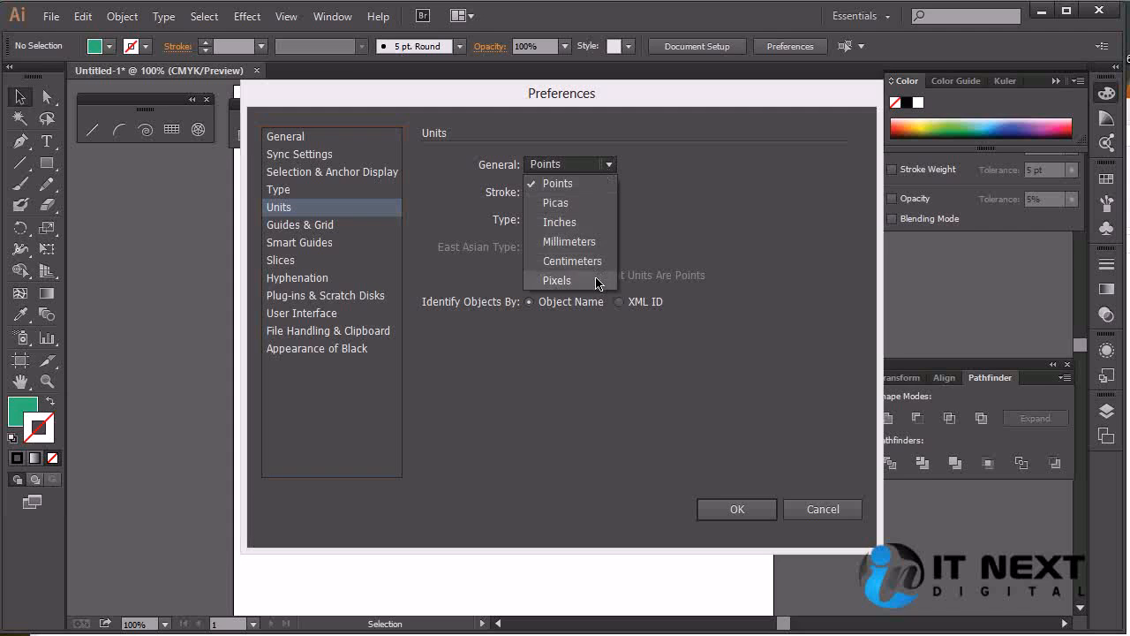
{"action": "left_click", "coordinate": [594, 223]}
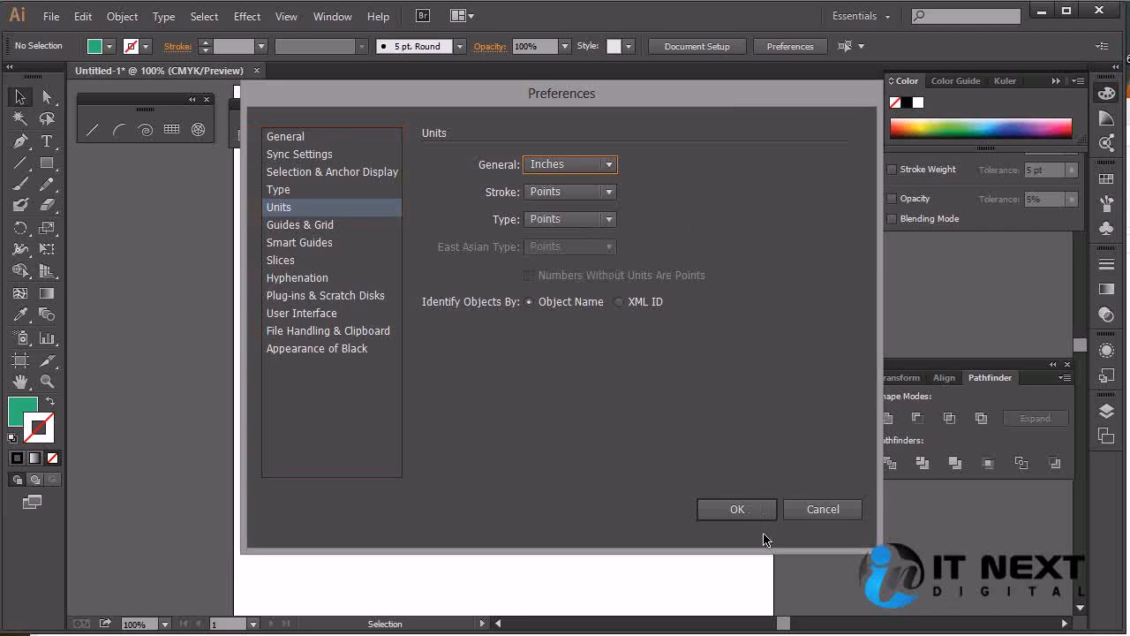
{"action": "left_click", "coordinate": [742, 512]}
- Create a 1 in by 1 in square to the right of the green rectangle with the Rectangle tool
{"action": "left_click", "coordinate": [47, 162]}
{"action": "left_click", "coordinate": [590, 196]}
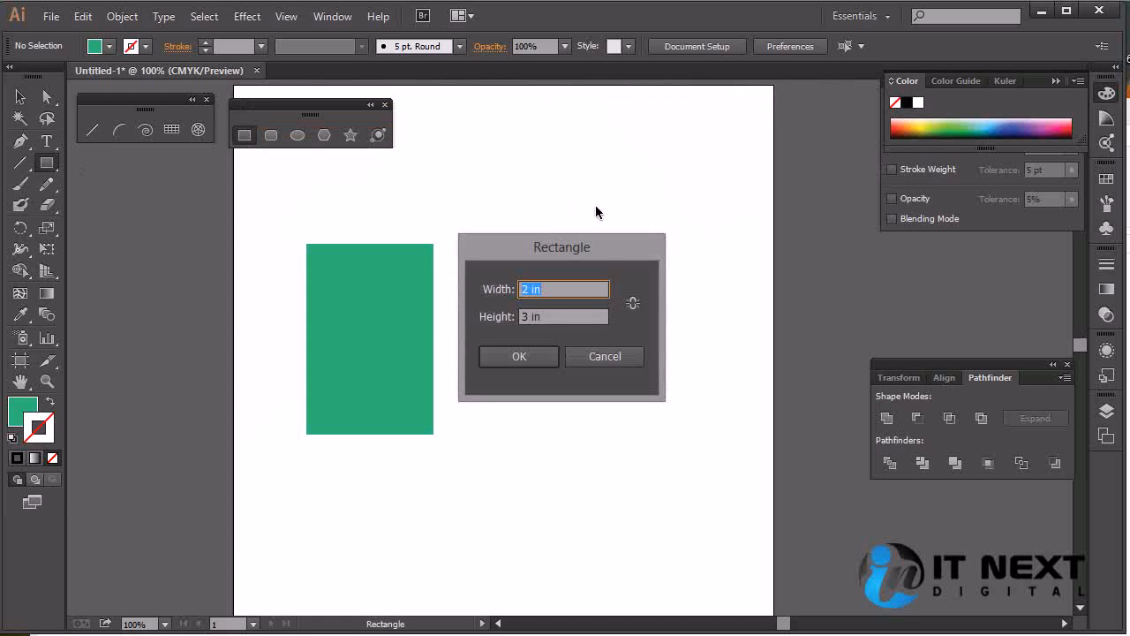
{"action": "left_click", "coordinate": [605, 357]}
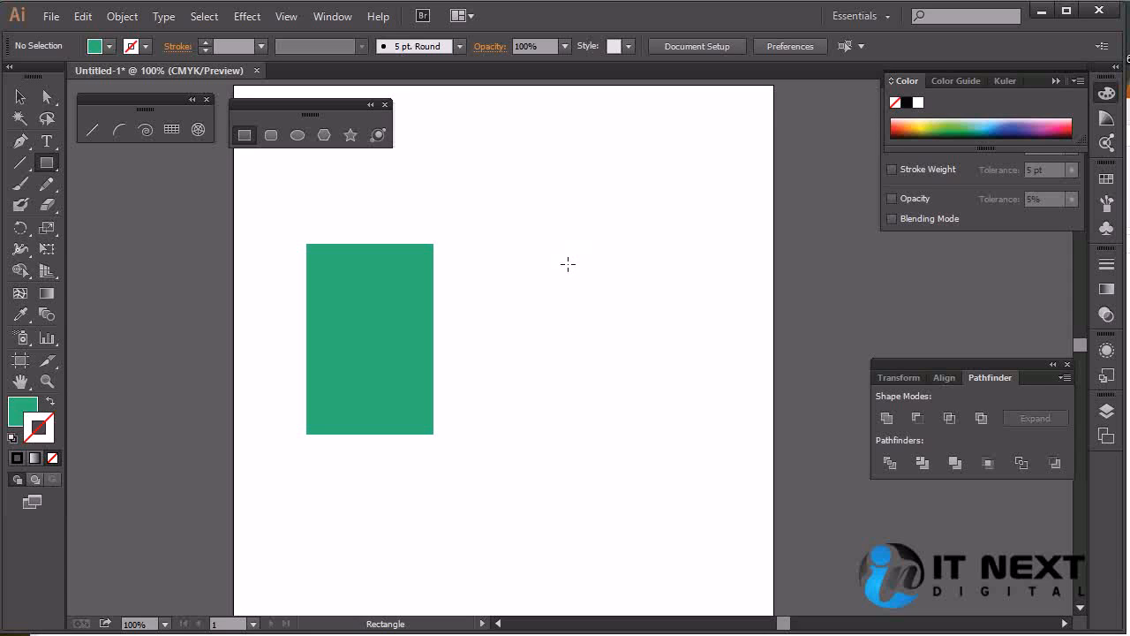
{"action": "left_click", "coordinate": [545, 231]}
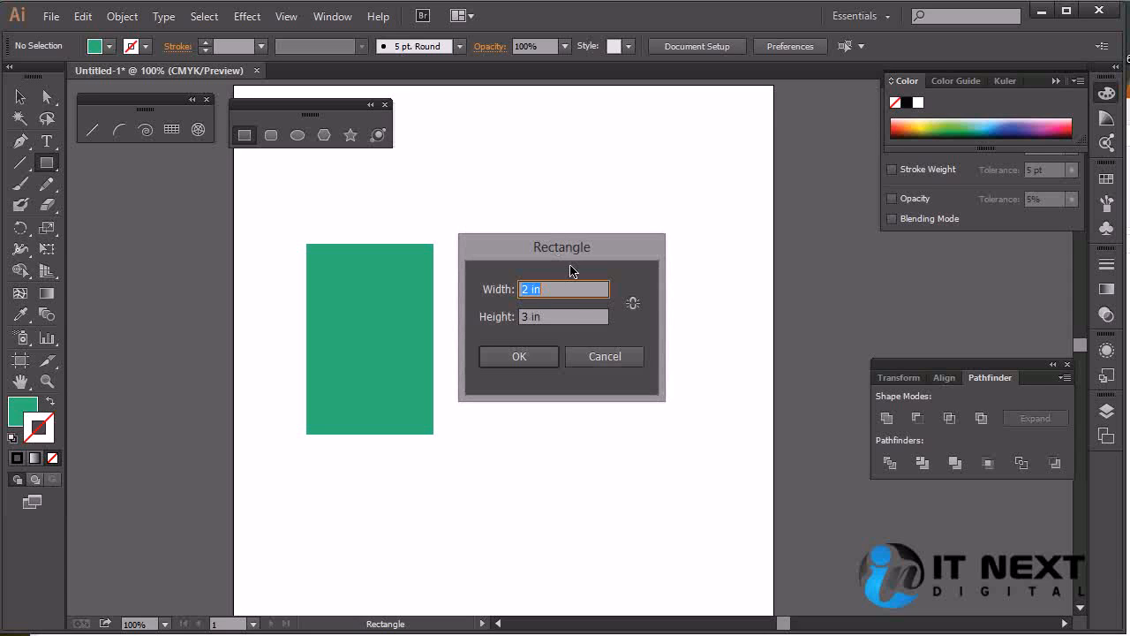
{"action": "type", "text": "1"}
{"action": "key", "text": "Tab"}
{"action": "type", "text": "1"}
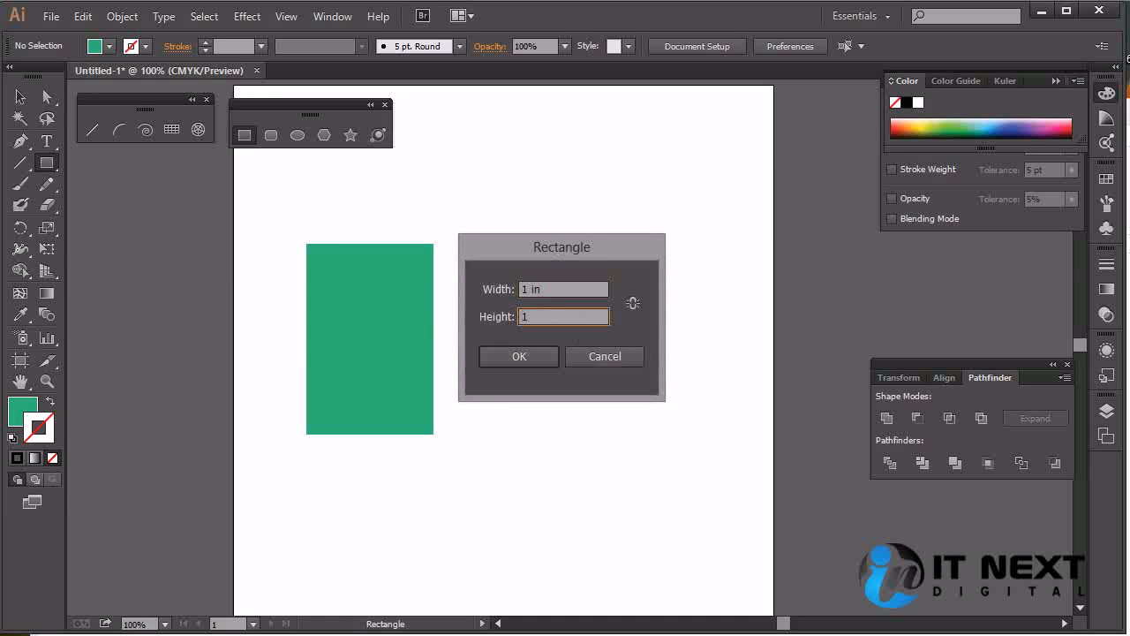
{"action": "left_click", "coordinate": [519, 356]}
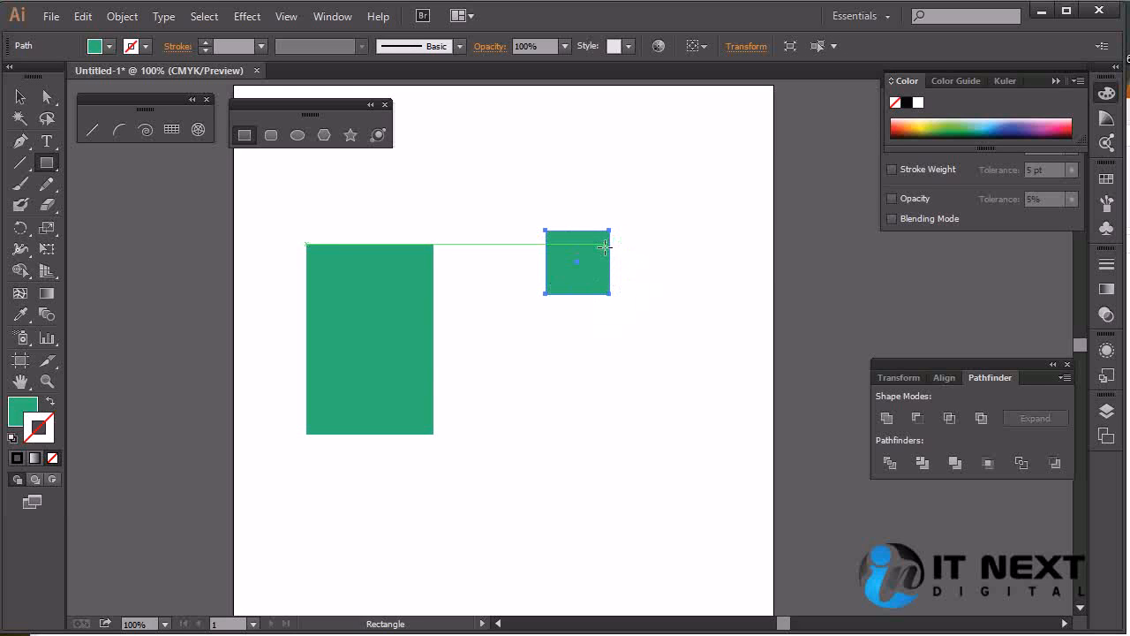
{"action": "left_click", "coordinate": [605, 357]}
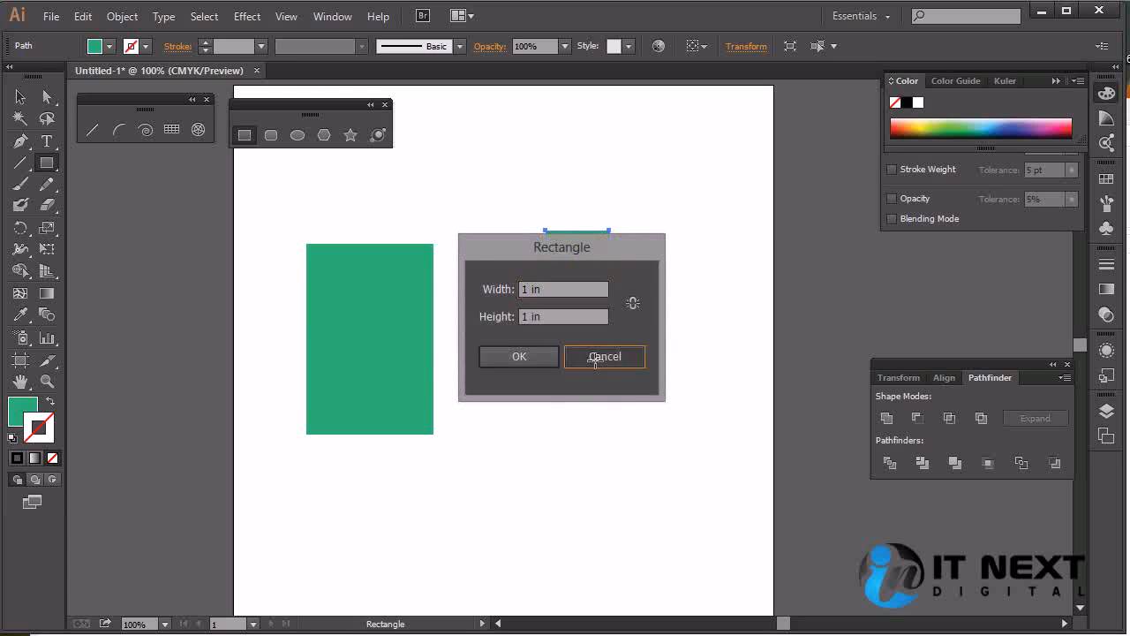
{"action": "left_click", "coordinate": [595, 358]}
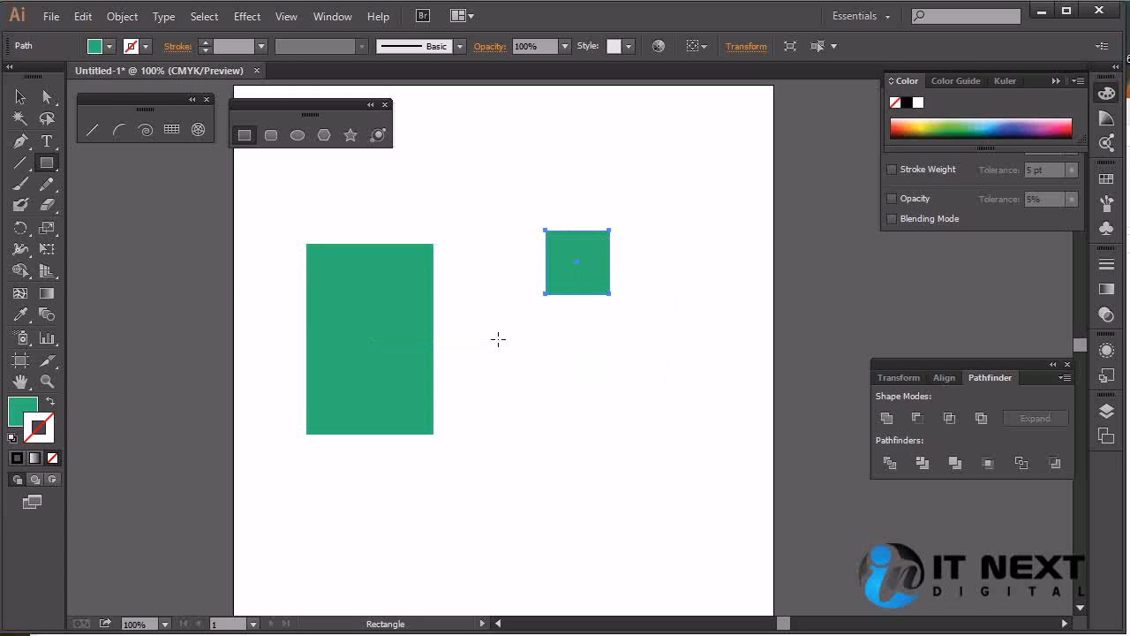
- Set the general measurement units to Points in the preferences
{"action": "left_click", "coordinate": [82, 16]}
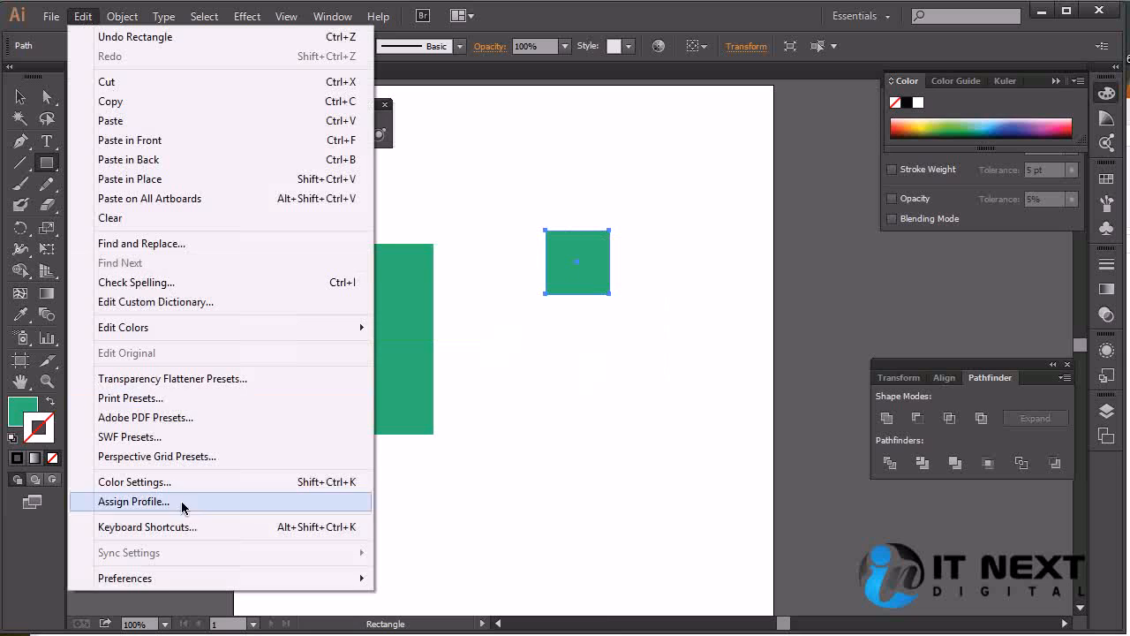
{"action": "mouse_move", "coordinate": [202, 579]}
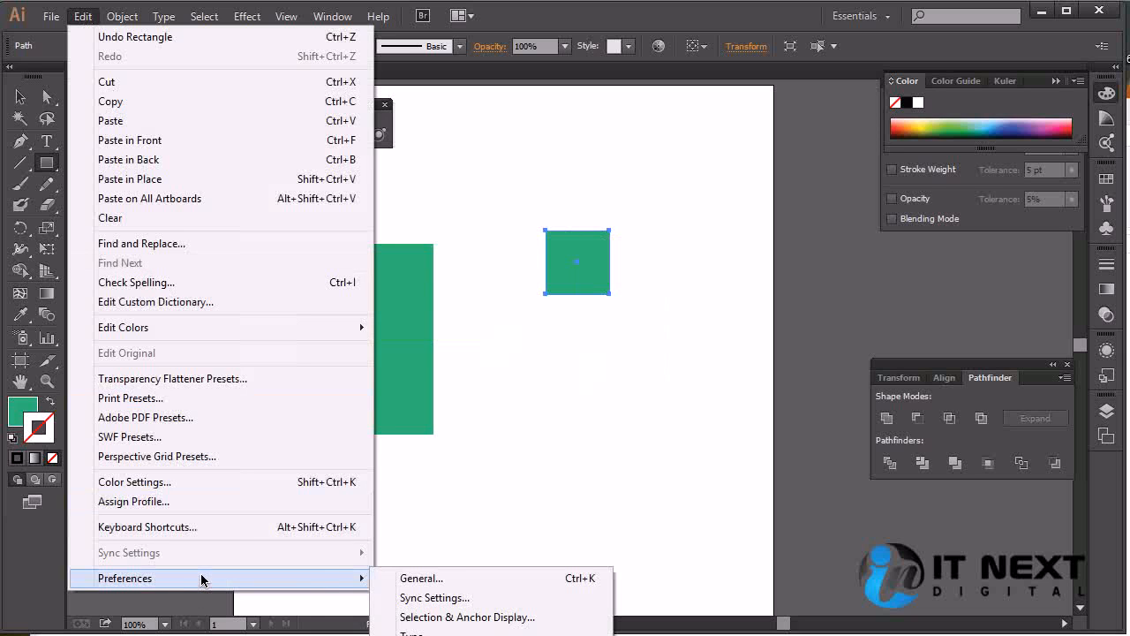
{"action": "left_click", "coordinate": [421, 579]}
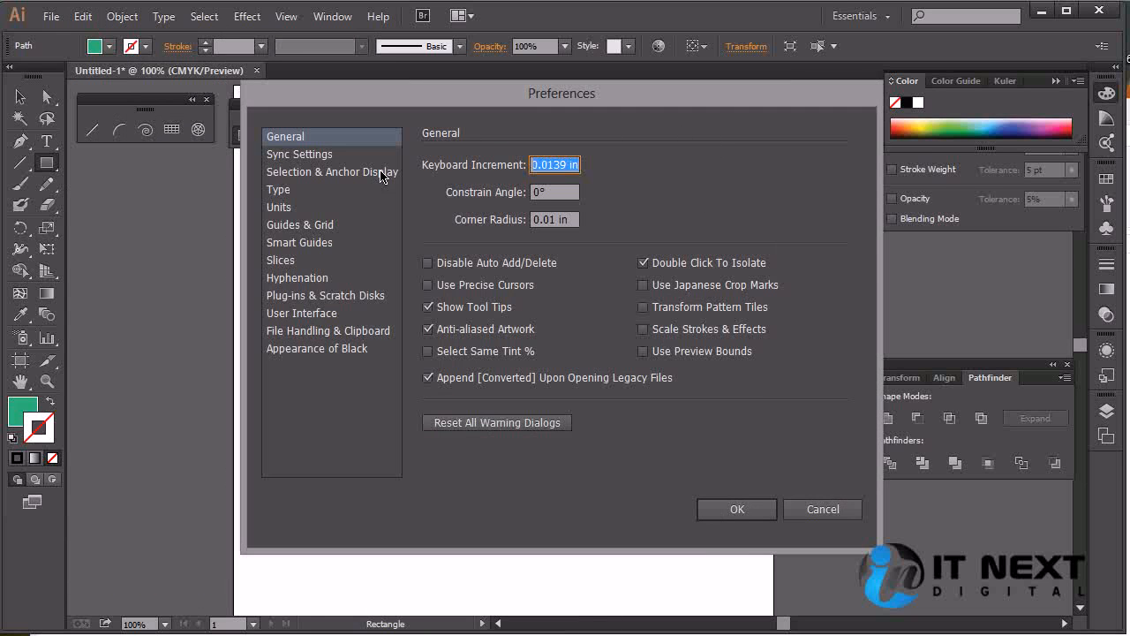
{"action": "left_click", "coordinate": [297, 209]}
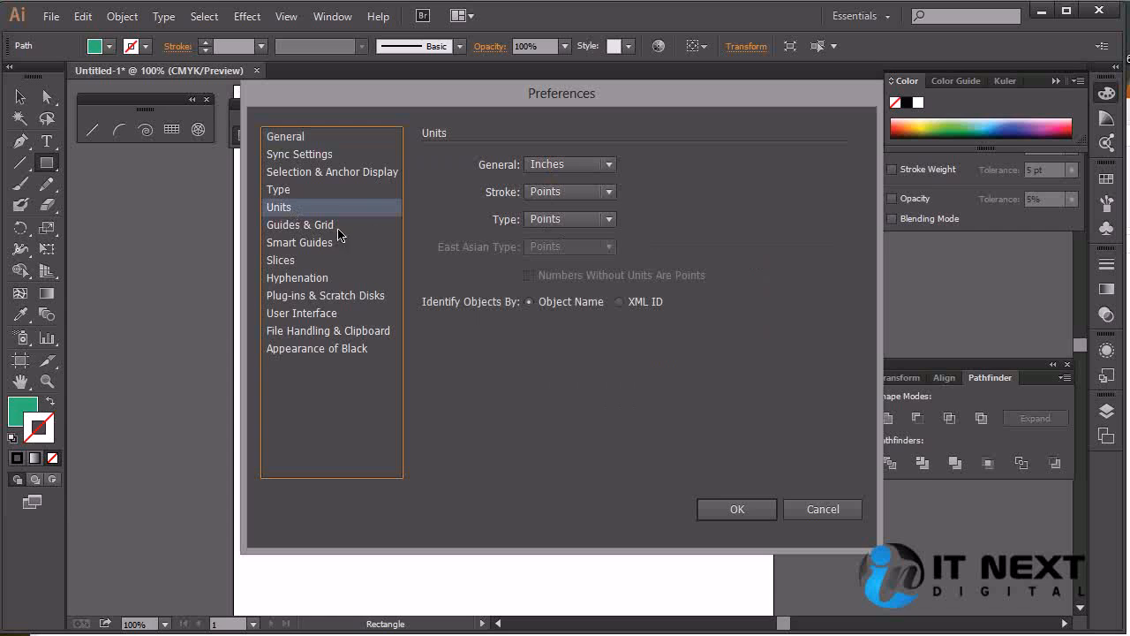
{"action": "left_click", "coordinate": [596, 166]}
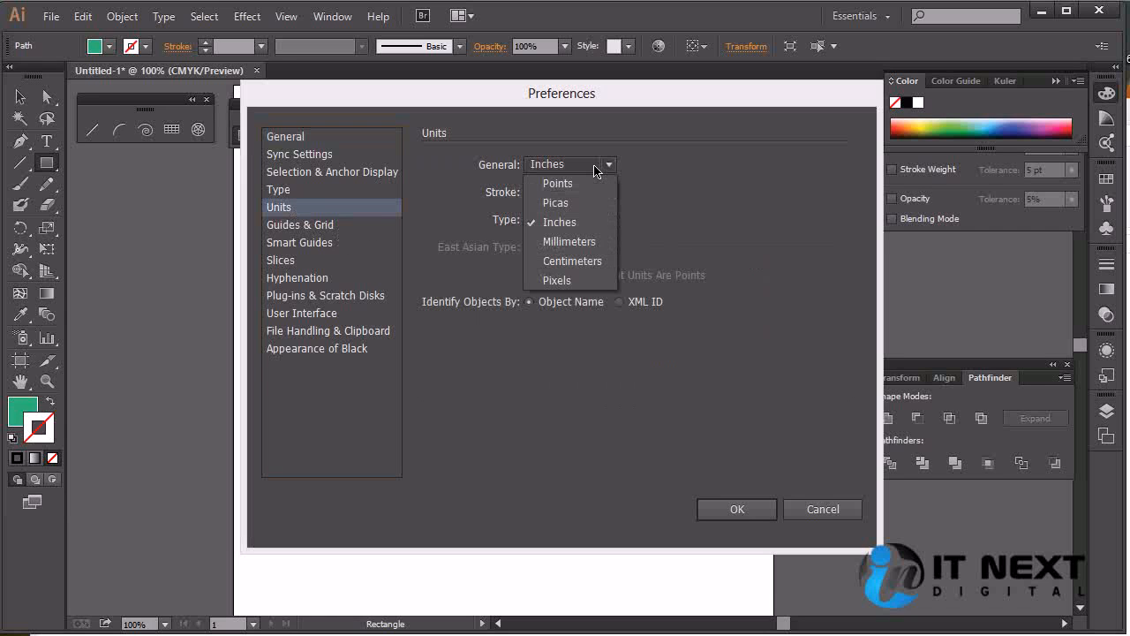
{"action": "left_click", "coordinate": [579, 183]}
{"action": "left_click", "coordinate": [737, 508]}
- Create a 30 pt by 30 pt square below the 1 in square
{"action": "left_click", "coordinate": [519, 366]}
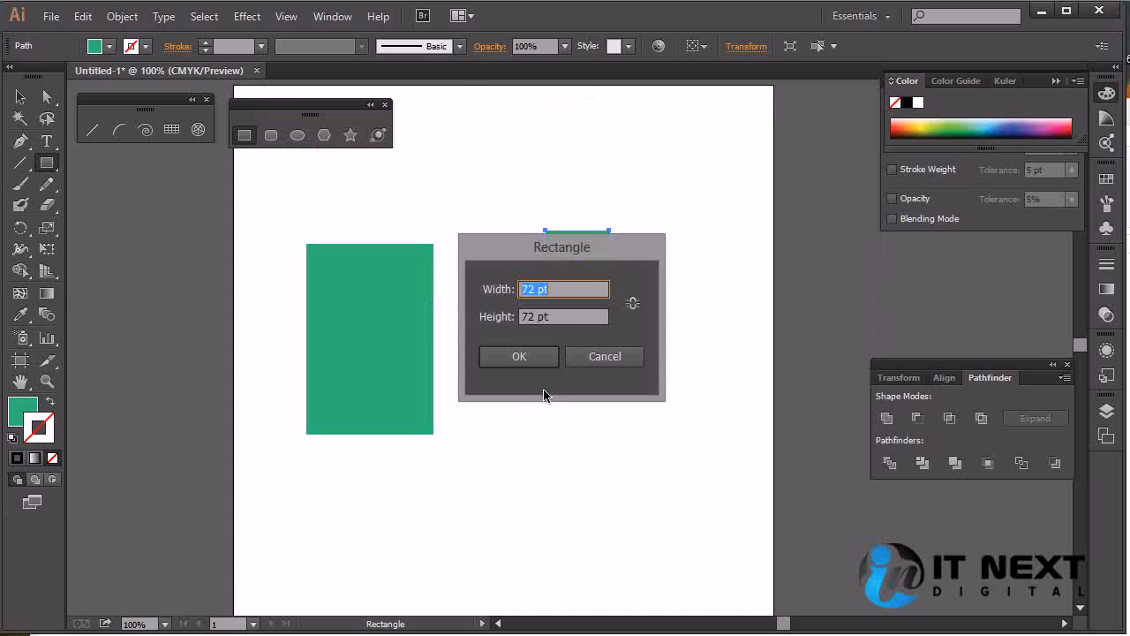
{"action": "left_click", "coordinate": [545, 291]}
{"action": "left_click_drag", "start_coordinate": [536, 290], "coordinate": [410, 297]}
{"action": "type", "text": "30"}
{"action": "key", "text": "Tab"}
{"action": "key", "text": "Tab"}
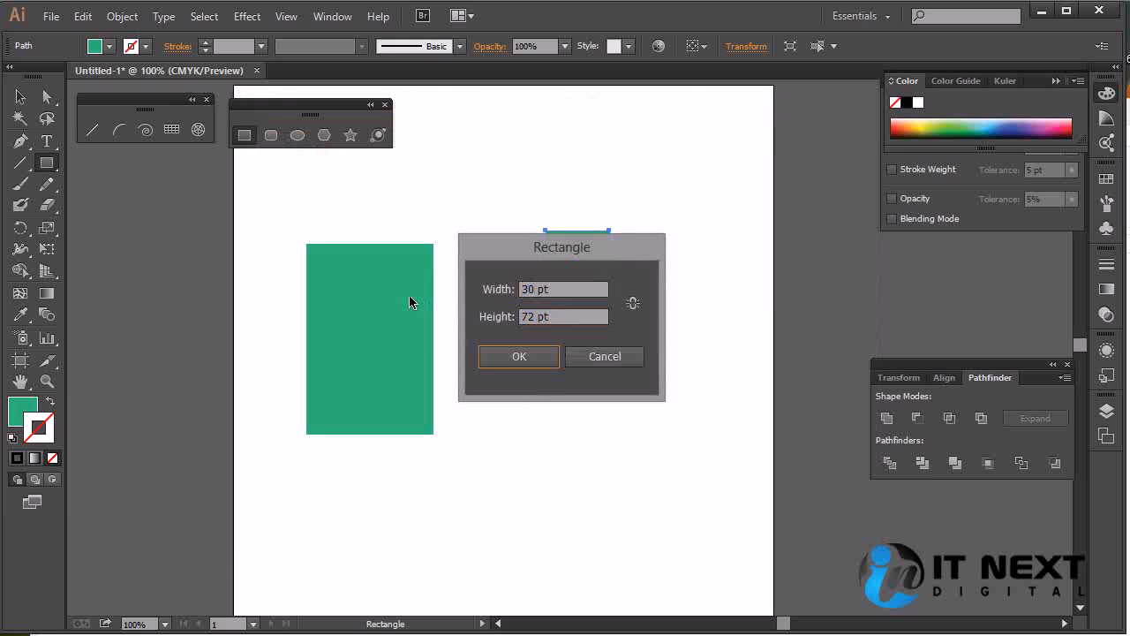
{"action": "left_click", "coordinate": [542, 317]}
{"action": "left_click_drag", "start_coordinate": [537, 317], "coordinate": [464, 320]}
{"action": "type", "text": "30"}
{"action": "left_click", "coordinate": [538, 356]}
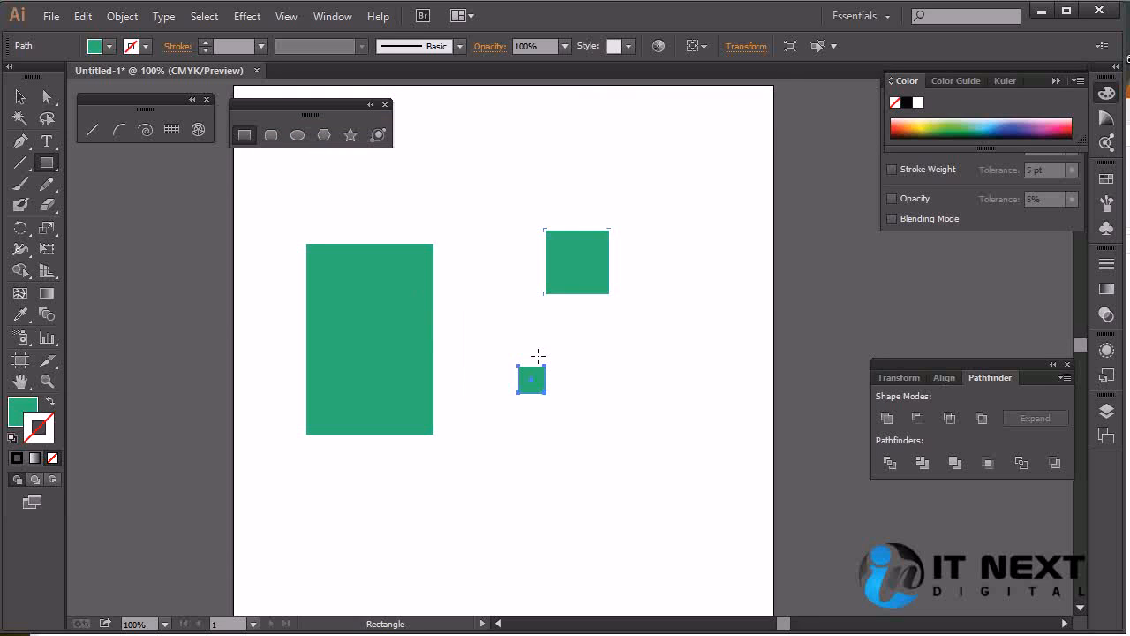
- Switch to the Selection tool and deselect the small square
{"action": "left_click", "coordinate": [19, 97]}
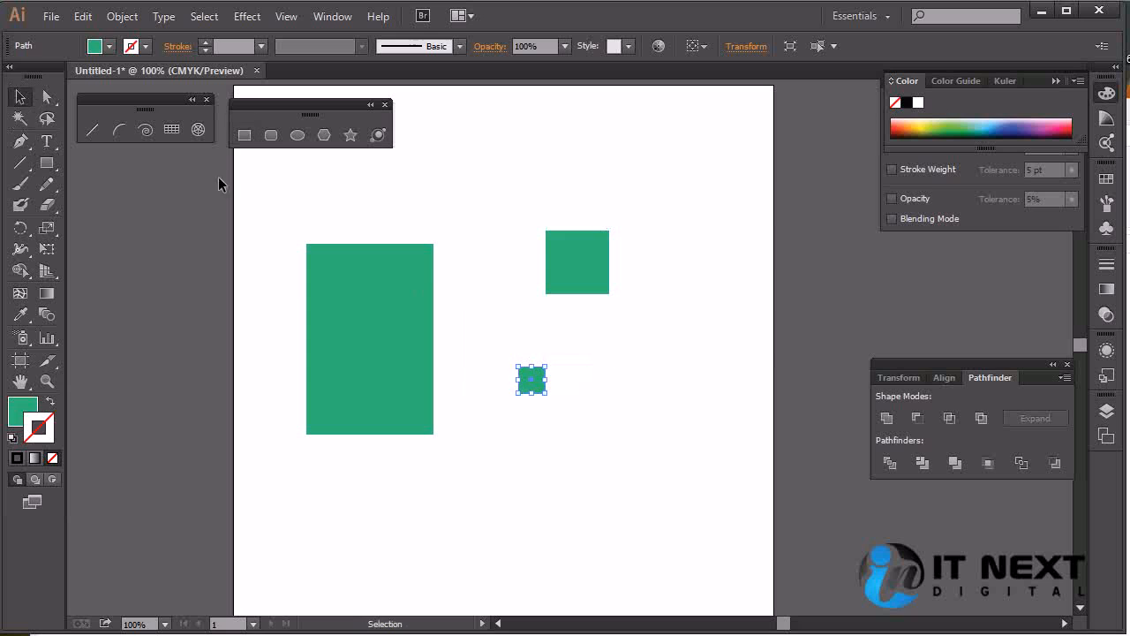
{"action": "left_click", "coordinate": [694, 401]}
{"action": "left_click_drag", "start_coordinate": [493, 343], "coordinate": [653, 465]}
{"action": "left_click", "coordinate": [646, 443]}
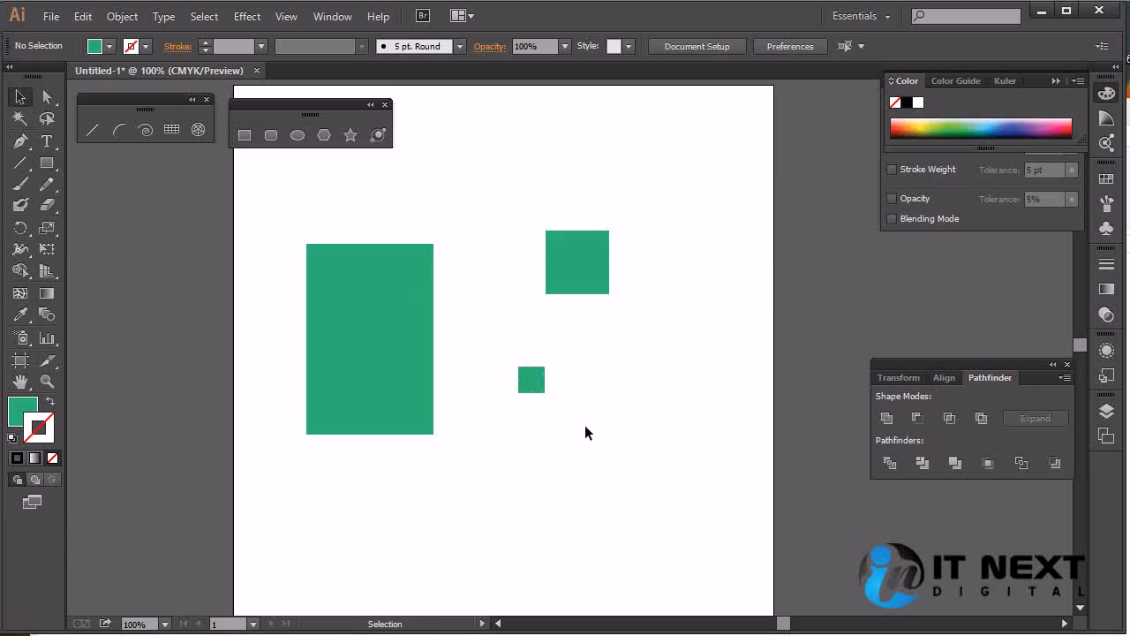
- Set the general measurement units to Inches in the preferences
{"action": "key", "text": "a"}
{"action": "key", "text": "ctrl+k"}
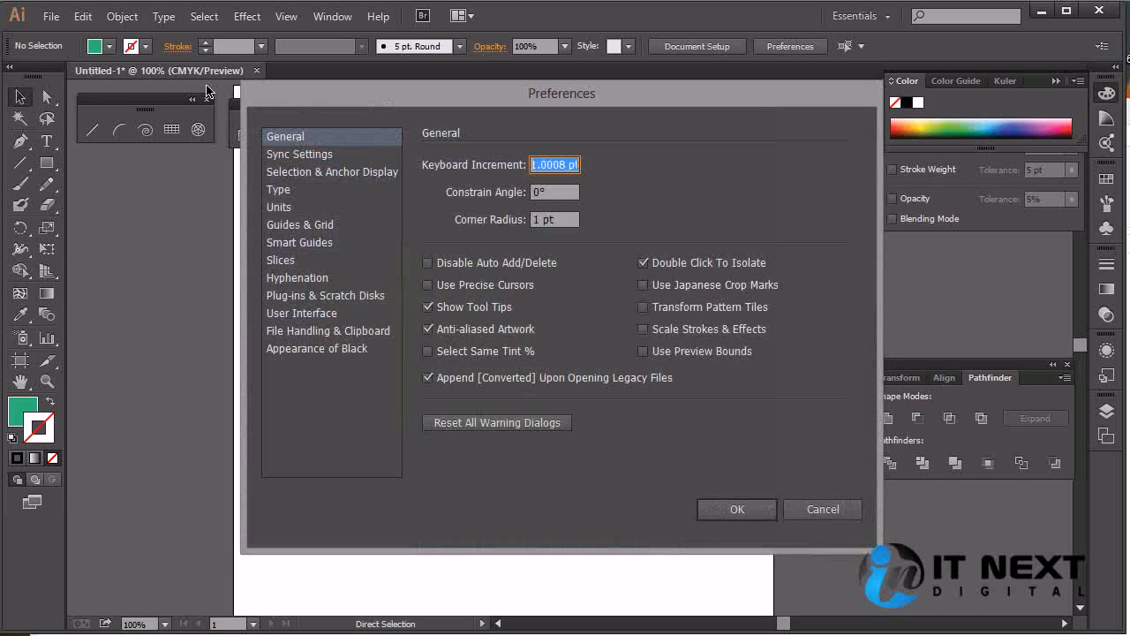
{"action": "left_click", "coordinate": [298, 207]}
{"action": "left_click", "coordinate": [569, 166]}
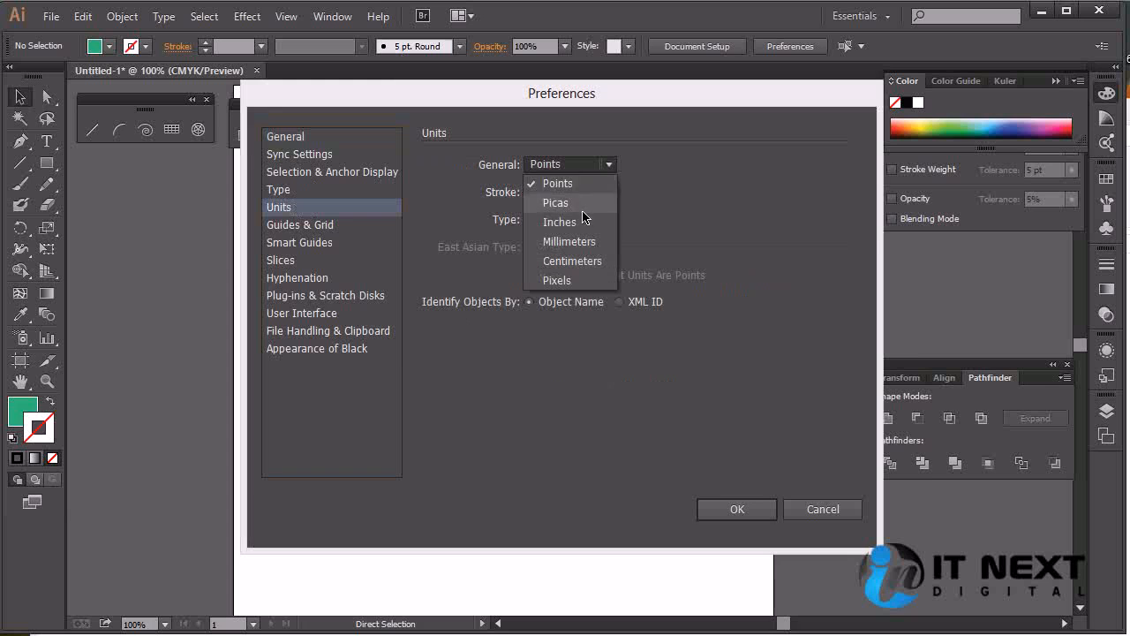
{"action": "left_click", "coordinate": [579, 222]}
{"action": "left_click", "coordinate": [747, 507]}
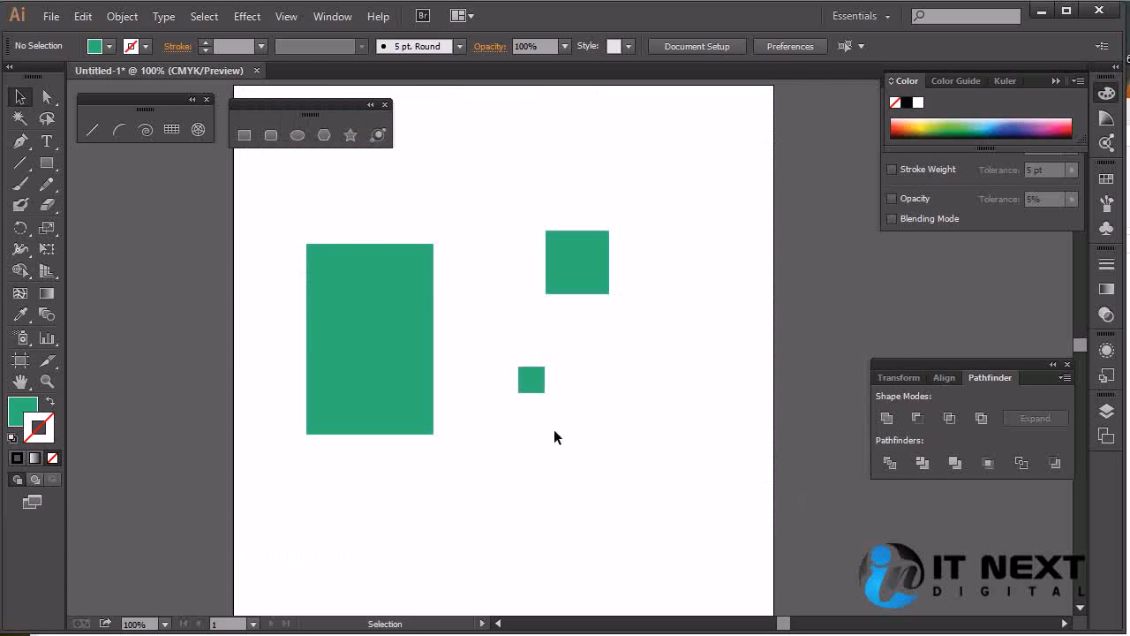
- Check the measurement units in the Rectangle tool's size dialog without creating a shape
{"action": "left_click", "coordinate": [46, 164]}
{"action": "left_click", "coordinate": [476, 206]}
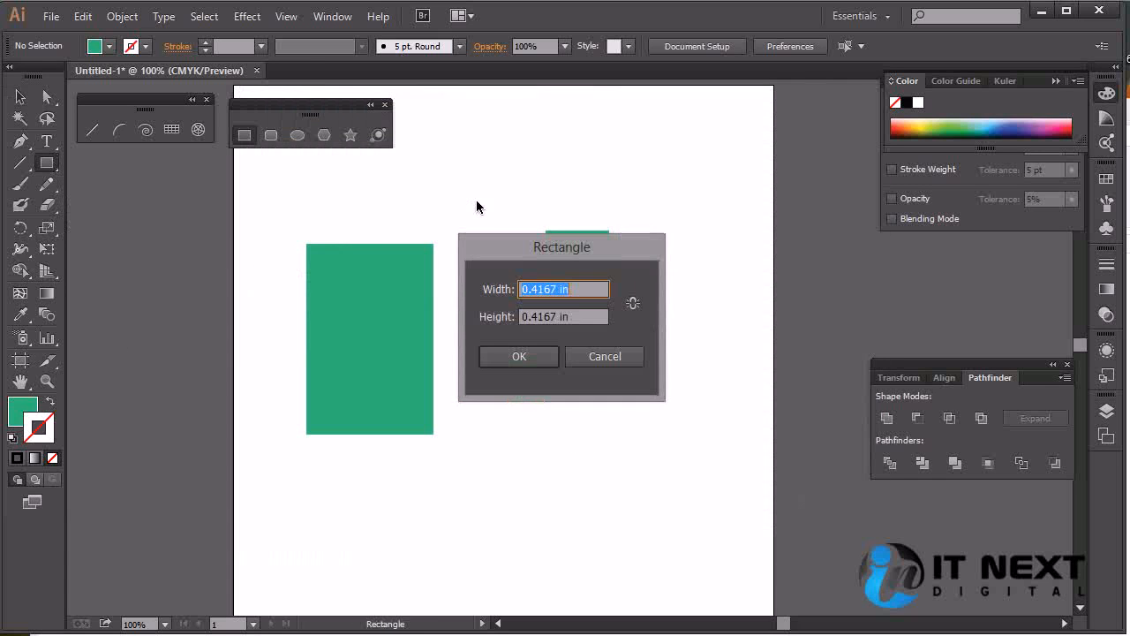
{"action": "left_click", "coordinate": [575, 316]}
{"action": "left_click", "coordinate": [585, 292]}
{"action": "left_click", "coordinate": [605, 357]}
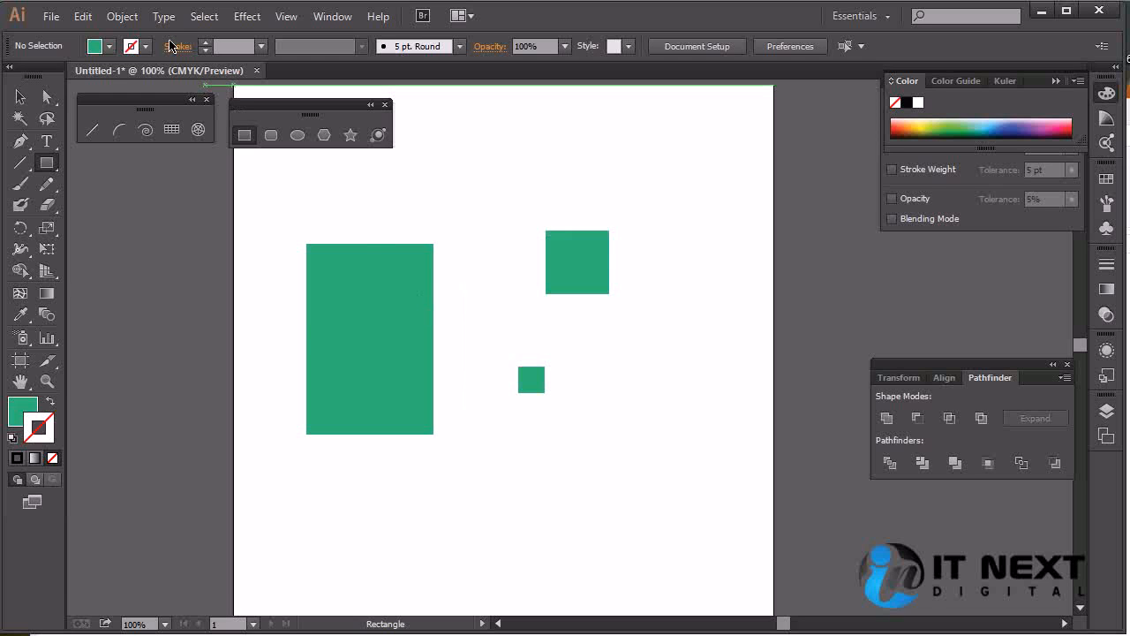
- Switch the general measurement units back to Points in the preferences
{"action": "left_click", "coordinate": [82, 16]}
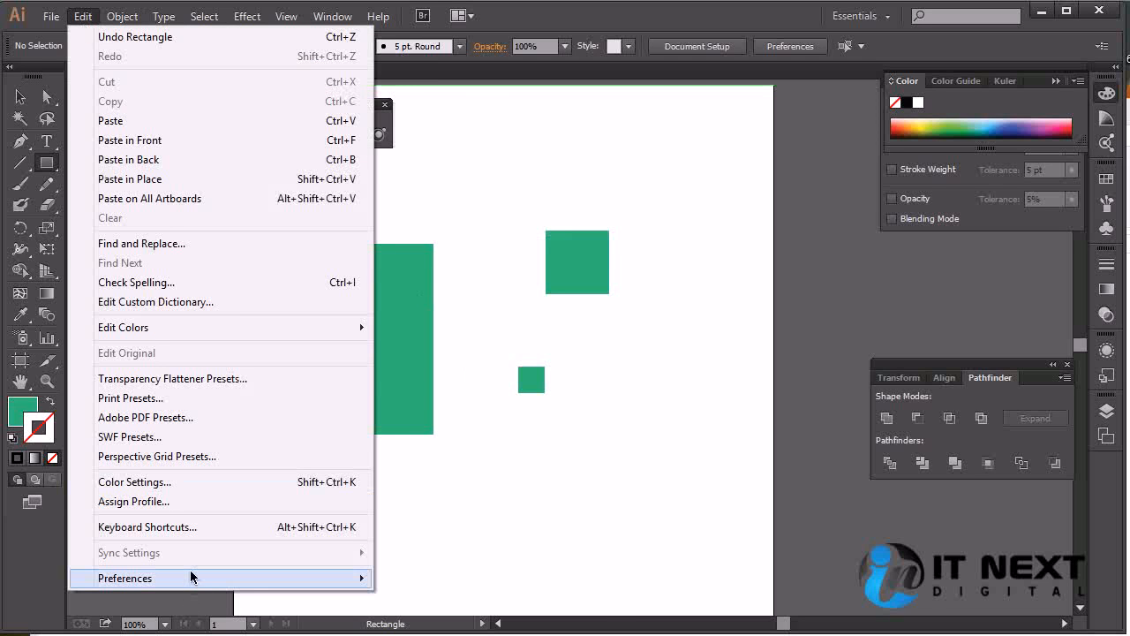
{"action": "mouse_move", "coordinate": [193, 578]}
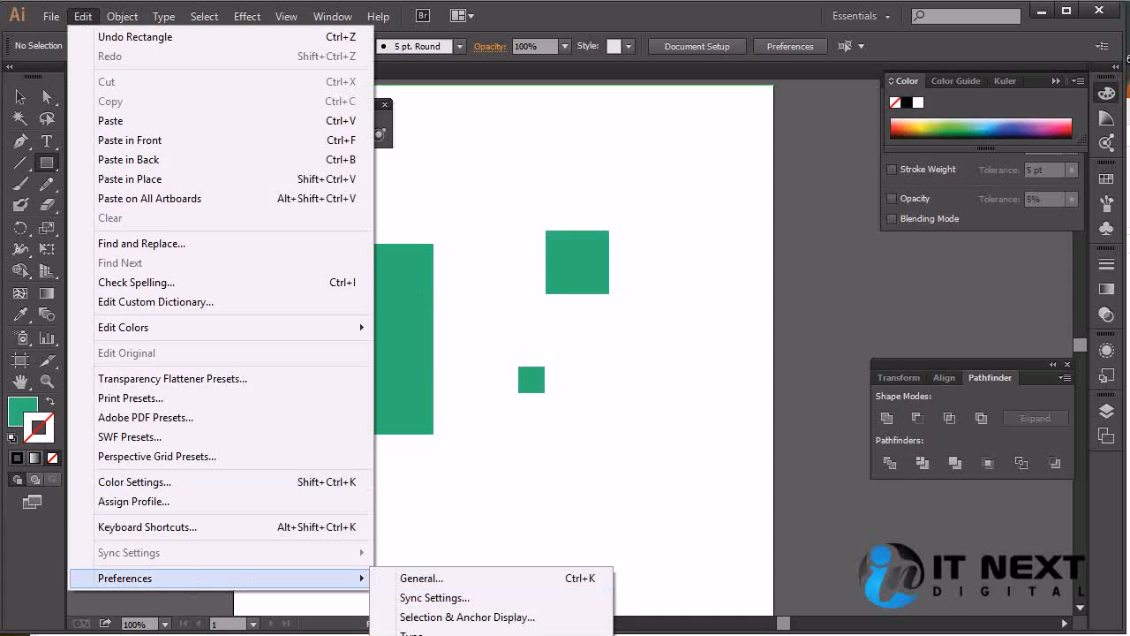
{"action": "left_click", "coordinate": [491, 613]}
{"action": "left_click", "coordinate": [597, 165]}
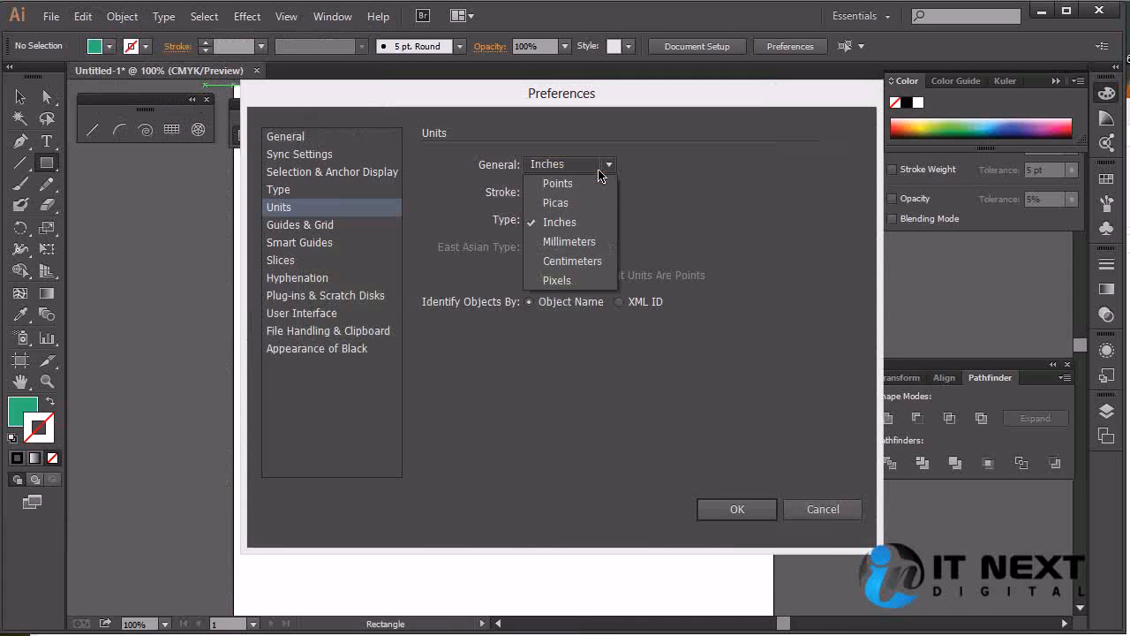
{"action": "left_click", "coordinate": [582, 183]}
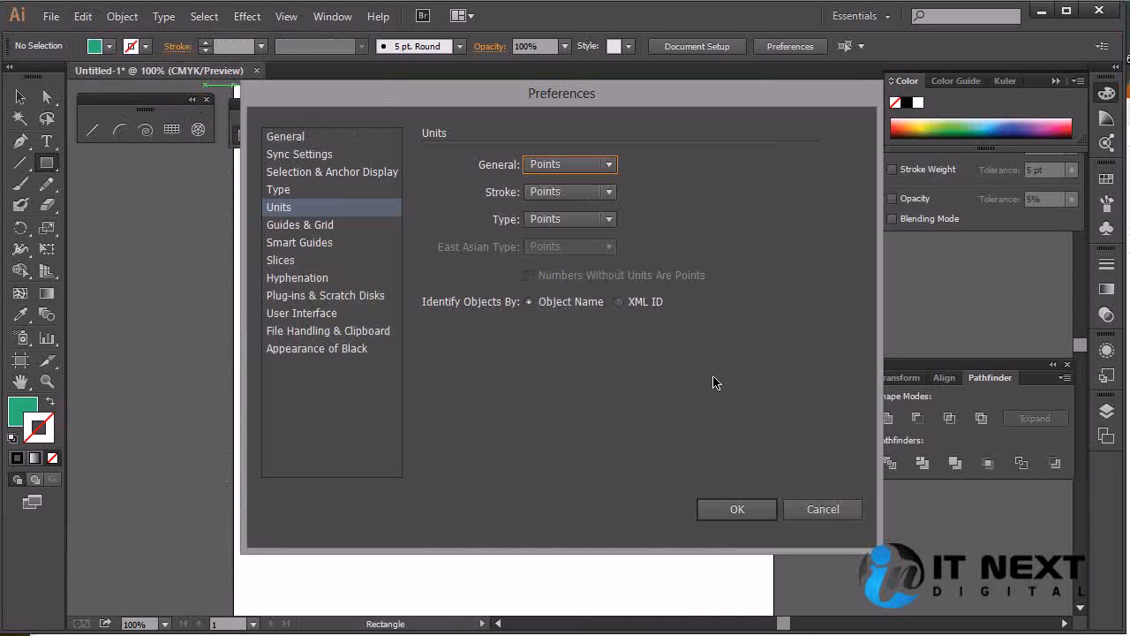
{"action": "left_click", "coordinate": [737, 511]}
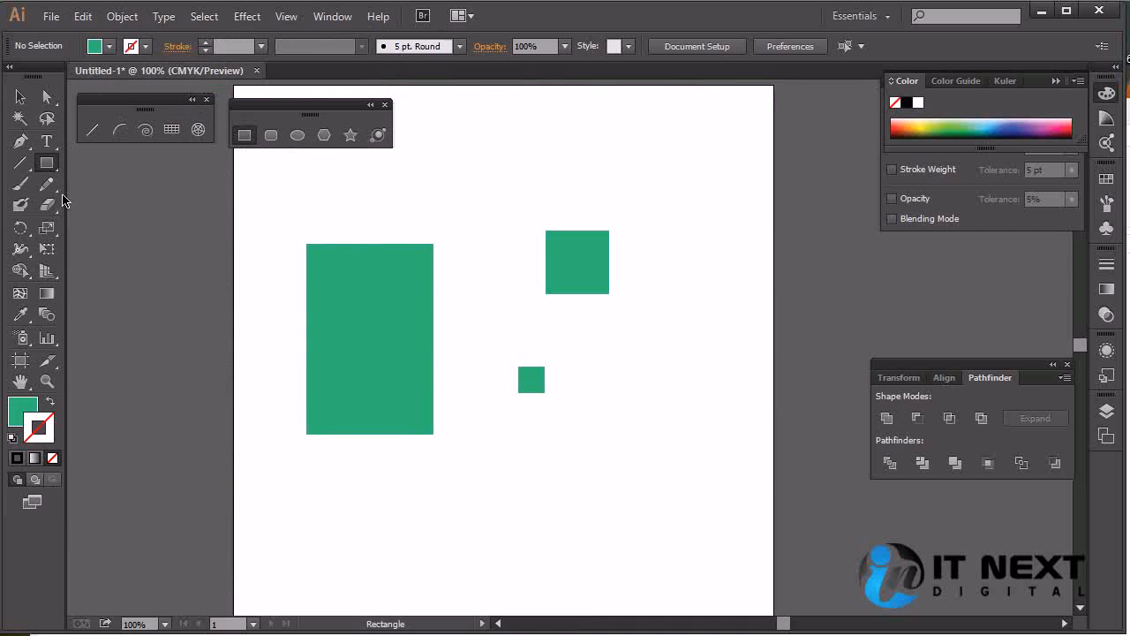
- Start a new rectangle above the 1 in square with a width of 3.5 pt and a height of 2 pt
{"action": "left_click", "coordinate": [476, 198]}
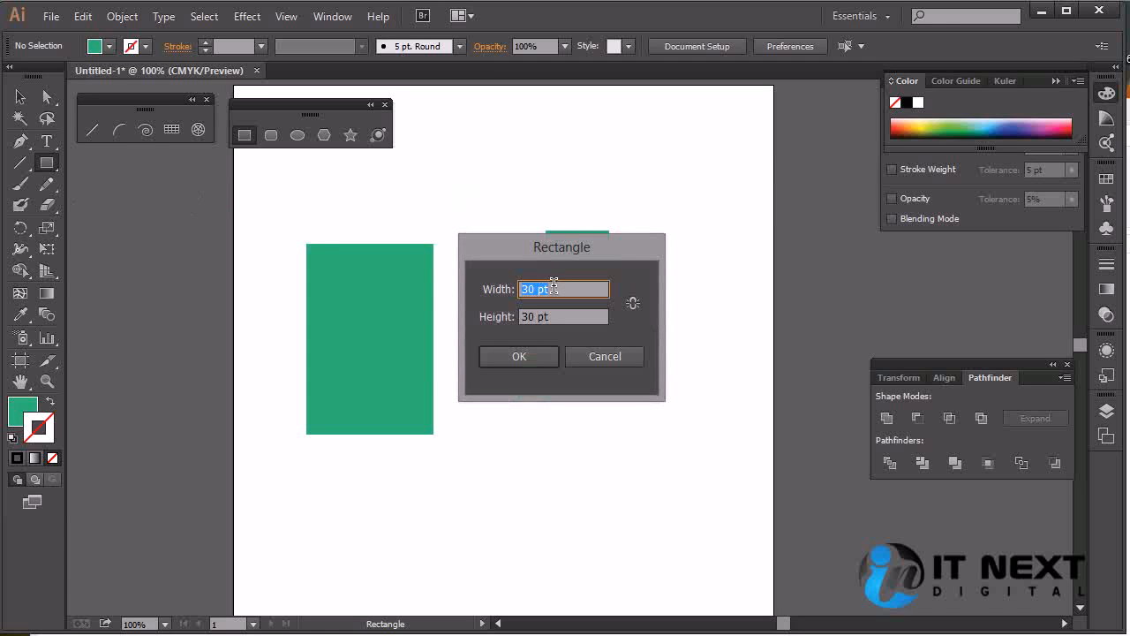
{"action": "type", "text": "3.5"}
{"action": "key", "text": "Tab"}
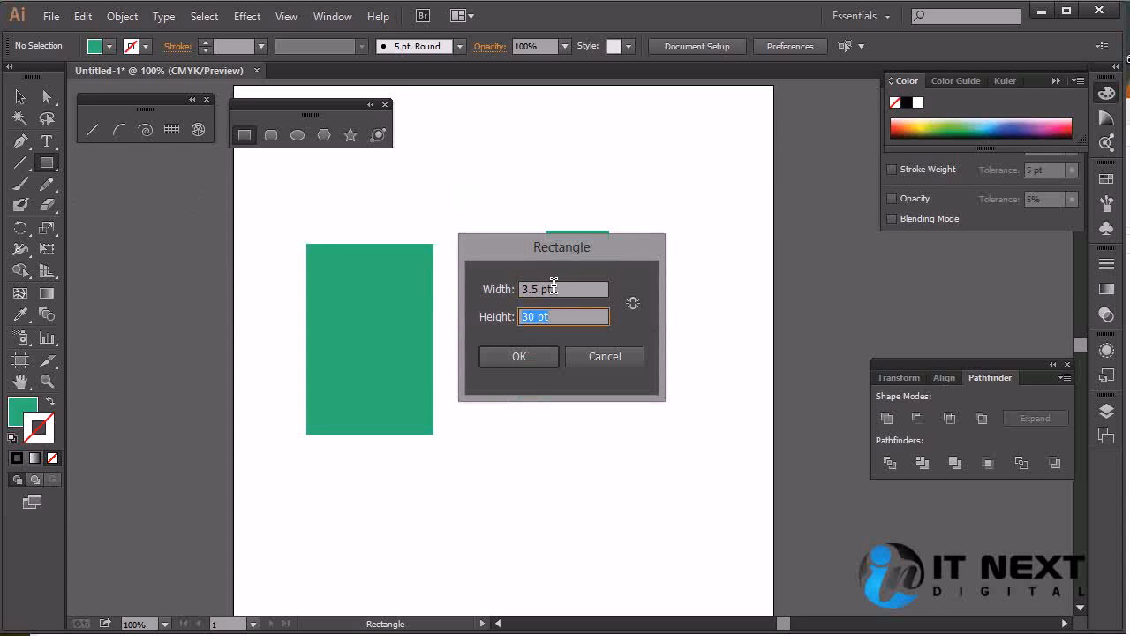
{"action": "type", "text": "2"}
{"action": "left_click", "coordinate": [572, 290]}
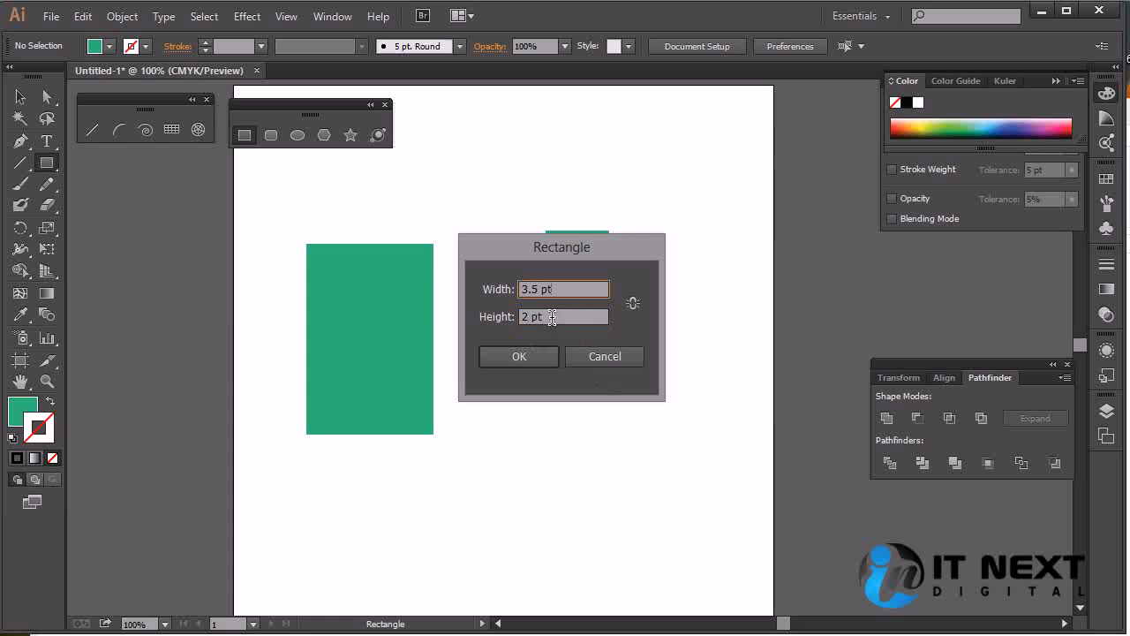
- Change the new rectangle's size to 3.5 in wide by 2 in high and create it
{"action": "double_click", "coordinate": [560, 289]}
{"action": "type", "text": "3.5in"}
{"action": "key", "text": "Tab"}
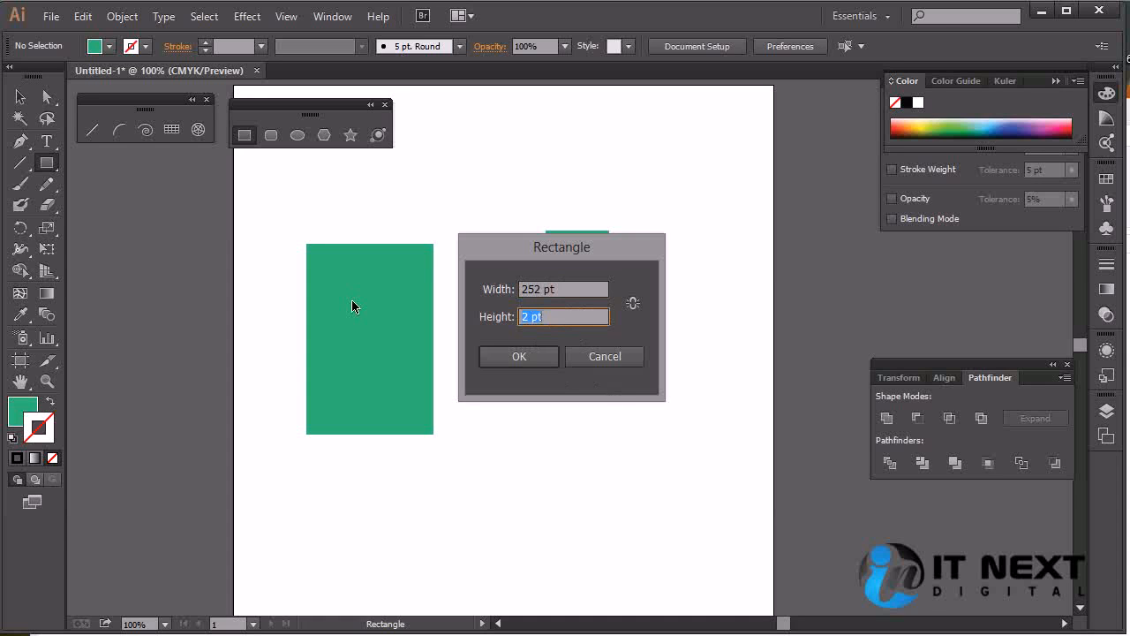
{"action": "type", "text": "2"}
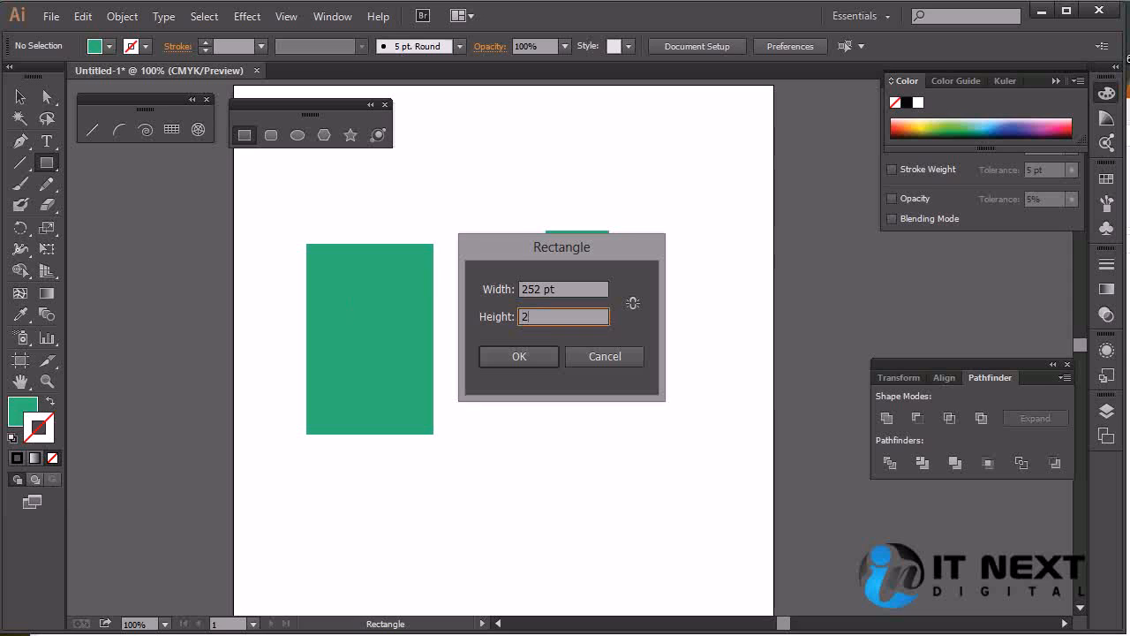
{"action": "type", "text": "in"}
{"action": "key", "text": "Tab"}
{"action": "left_click", "coordinate": [519, 356]}
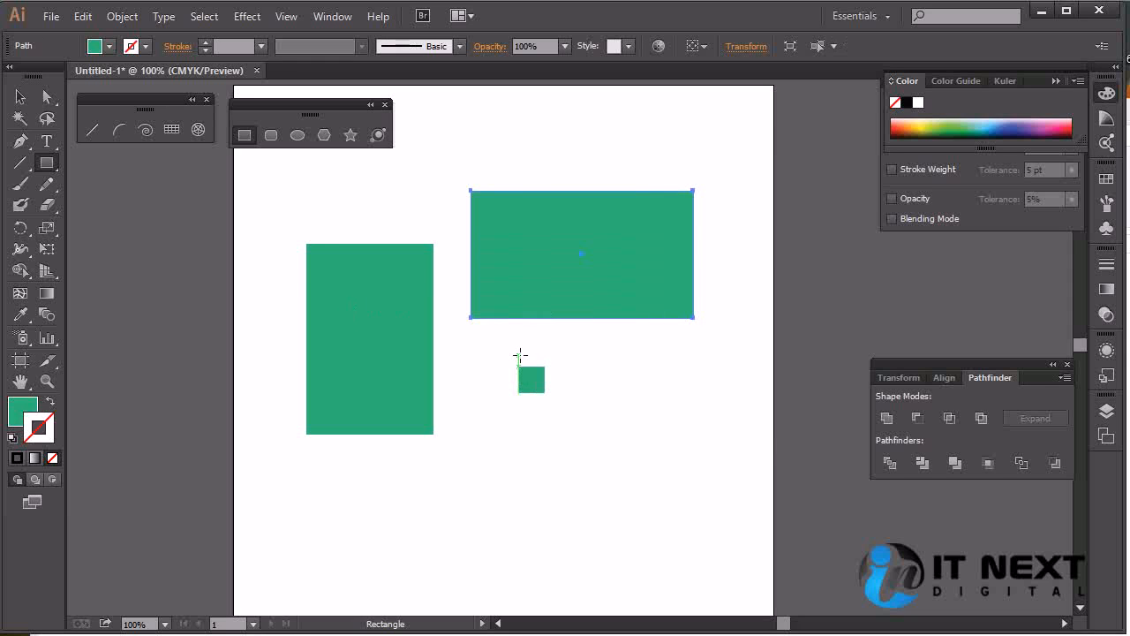
- Move the 3.5 in by 2 in rectangle below the small square and shift it slightly to the left
{"action": "left_click", "coordinate": [20, 97]}
{"action": "left_click_drag", "start_coordinate": [656, 245], "coordinate": [664, 500]}
{"action": "left_click", "coordinate": [676, 376]}
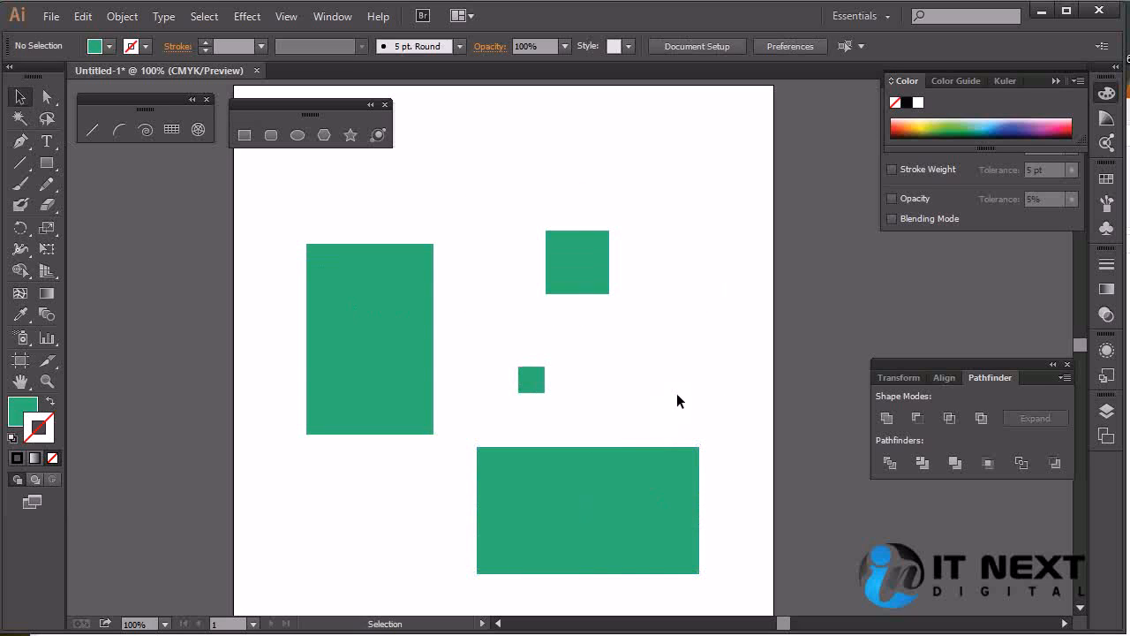
{"action": "left_click", "coordinate": [599, 484]}
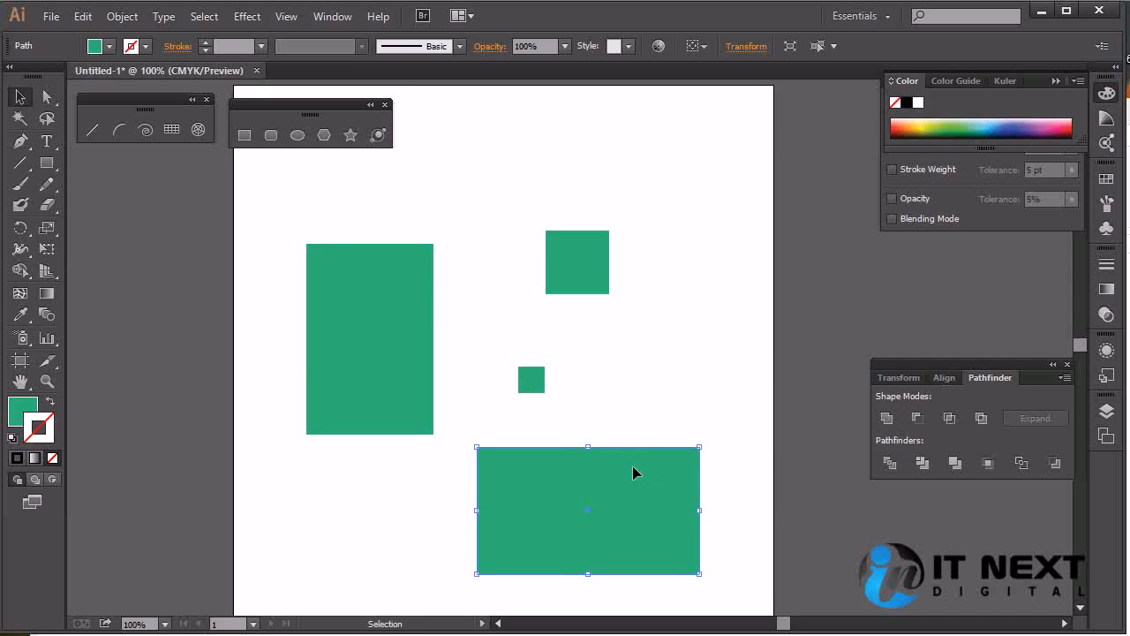
{"action": "left_click_drag", "start_coordinate": [664, 498], "coordinate": [632, 499]}
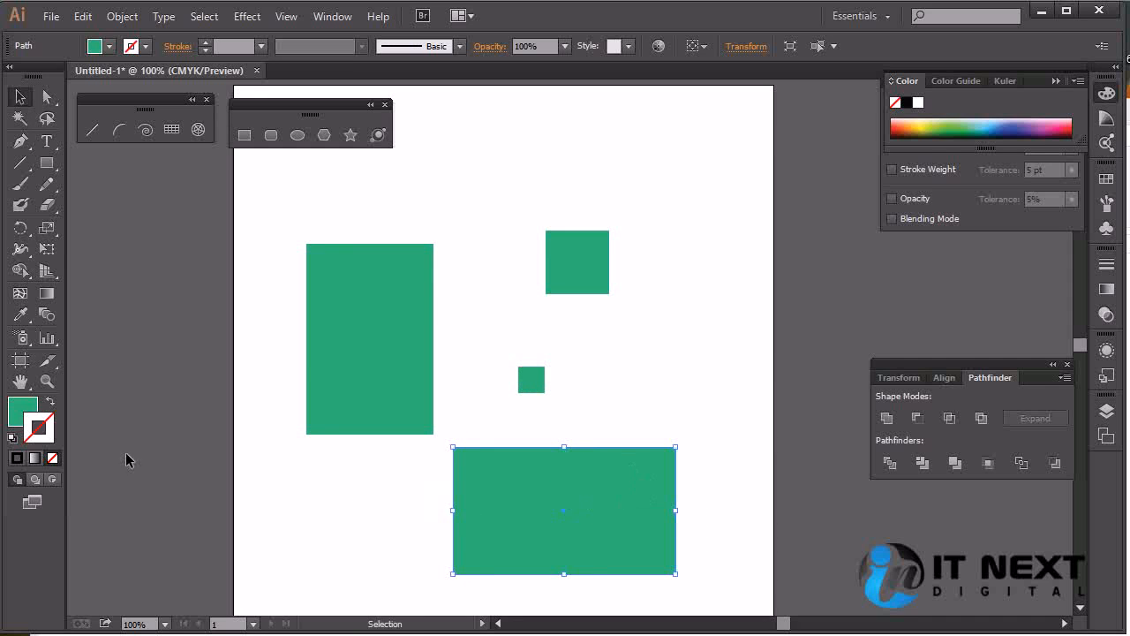
- Set the fill of the 3.5 in by 2 in rectangle to None and reselect it by its outline
{"action": "key", "text": "x"}
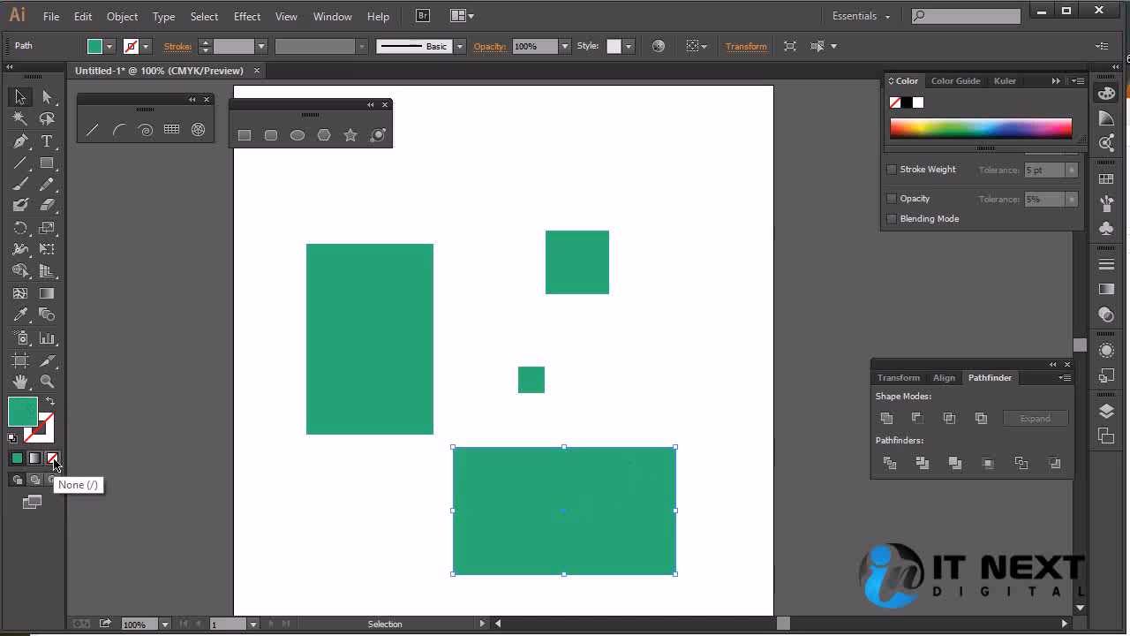
{"action": "left_click", "coordinate": [53, 460]}
{"action": "left_click", "coordinate": [612, 509]}
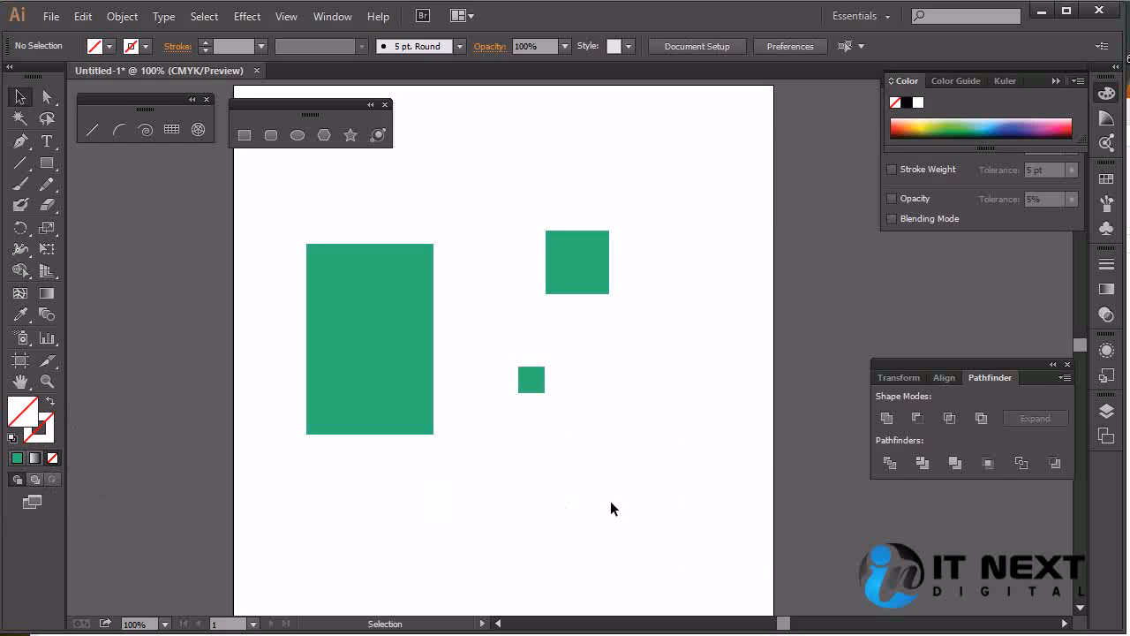
{"action": "left_click", "coordinate": [454, 549]}
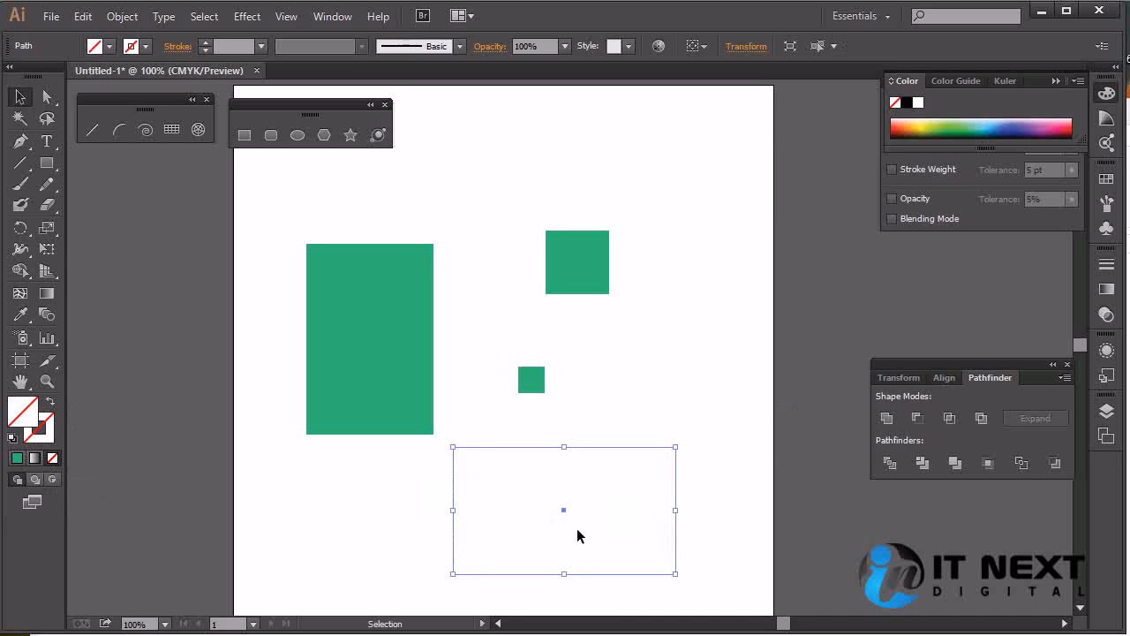
- Show the rulers and place a horizontal guide along the top edge of the unfilled rectangle
{"action": "key", "text": "a"}
{"action": "key", "text": "ctrl+r"}
{"action": "key", "text": "v"}
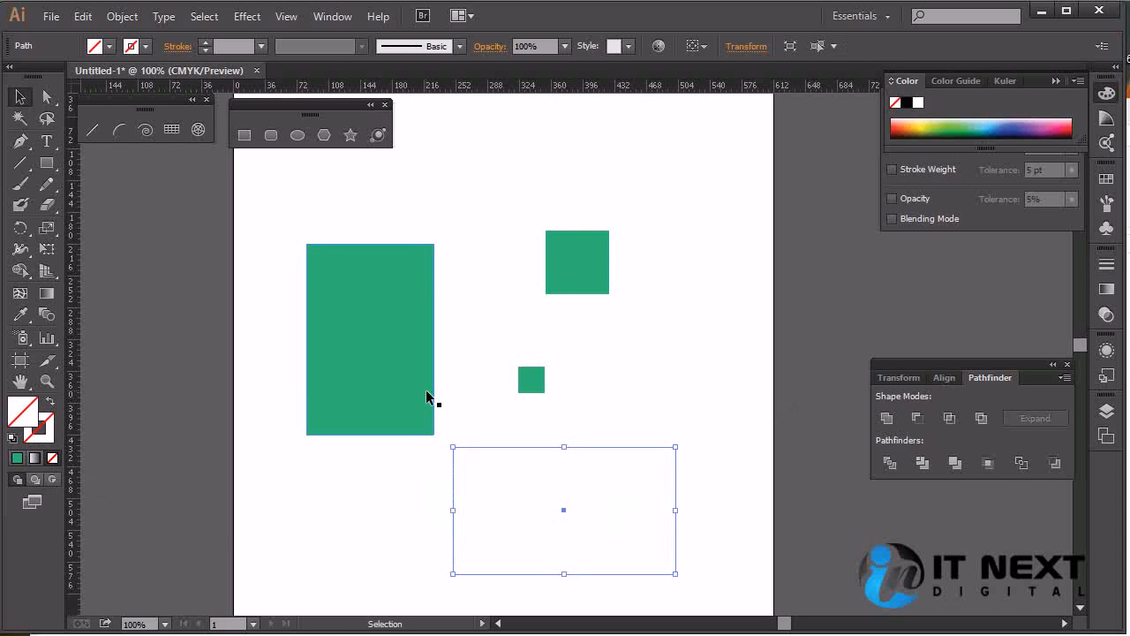
{"action": "left_click_drag", "start_coordinate": [634, 86], "coordinate": [622, 446]}
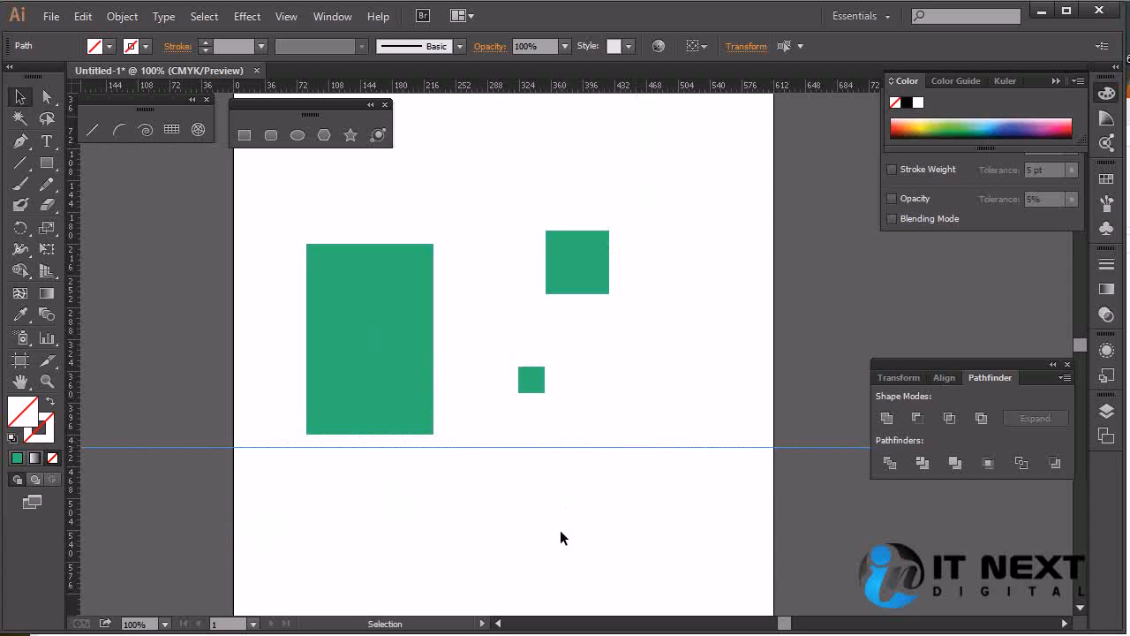
{"action": "left_click_drag", "start_coordinate": [694, 499], "coordinate": [327, 580]}
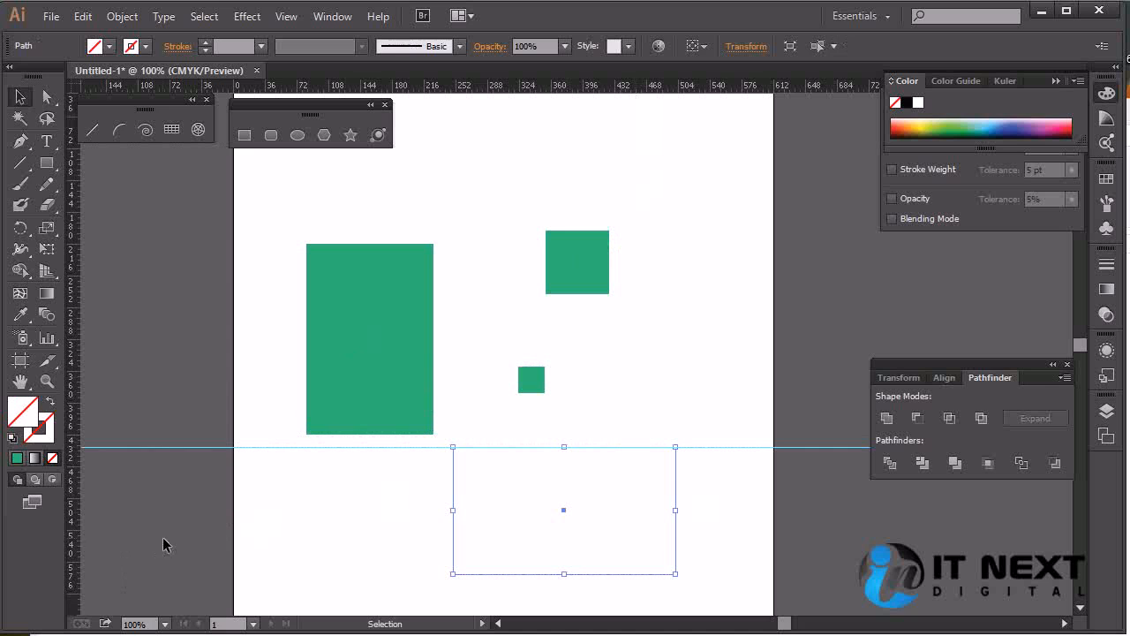
- Place a vertical guide along the left edge of the unfilled rectangle and reselect the rectangle
{"action": "left_click_drag", "start_coordinate": [80, 553], "coordinate": [453, 560]}
{"action": "left_click_drag", "start_coordinate": [642, 84], "coordinate": [495, 503]}
{"action": "left_click", "coordinate": [604, 501]}
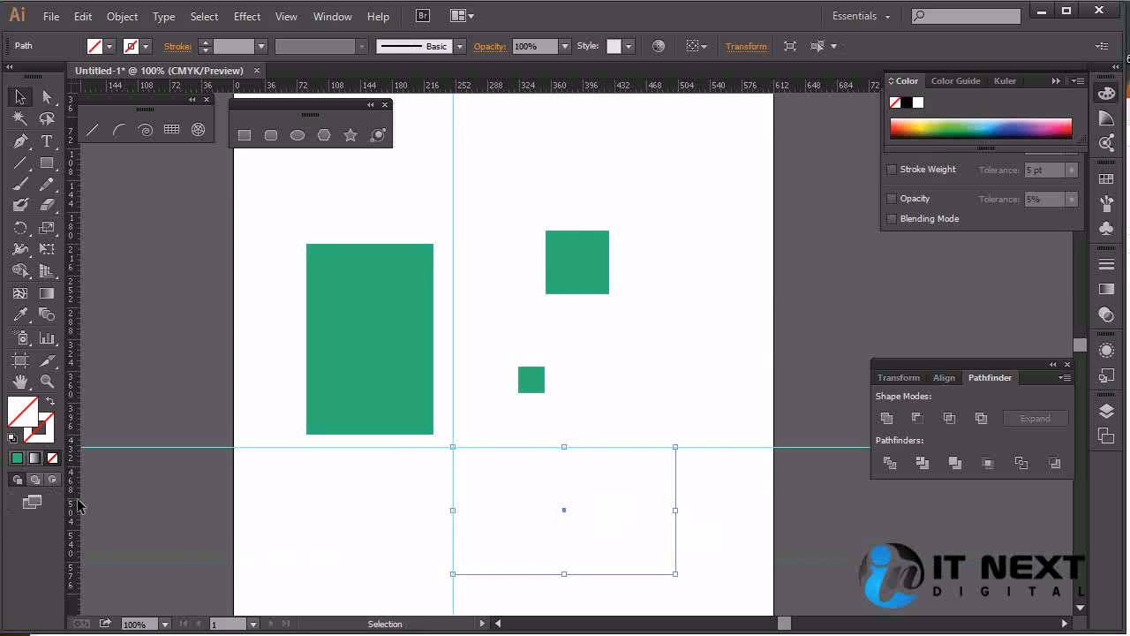
- Fill the rectangle with a light green from the color spectrum and place a horizontal guide along its bottom edge
{"action": "left_click", "coordinate": [944, 129]}
{"action": "left_click_drag", "start_coordinate": [676, 85], "coordinate": [535, 426]}
{"action": "key", "text": "ctrl+plus"}
{"action": "key", "text": "ctrl+plus"}
{"action": "key", "text": "ctrl+plus"}
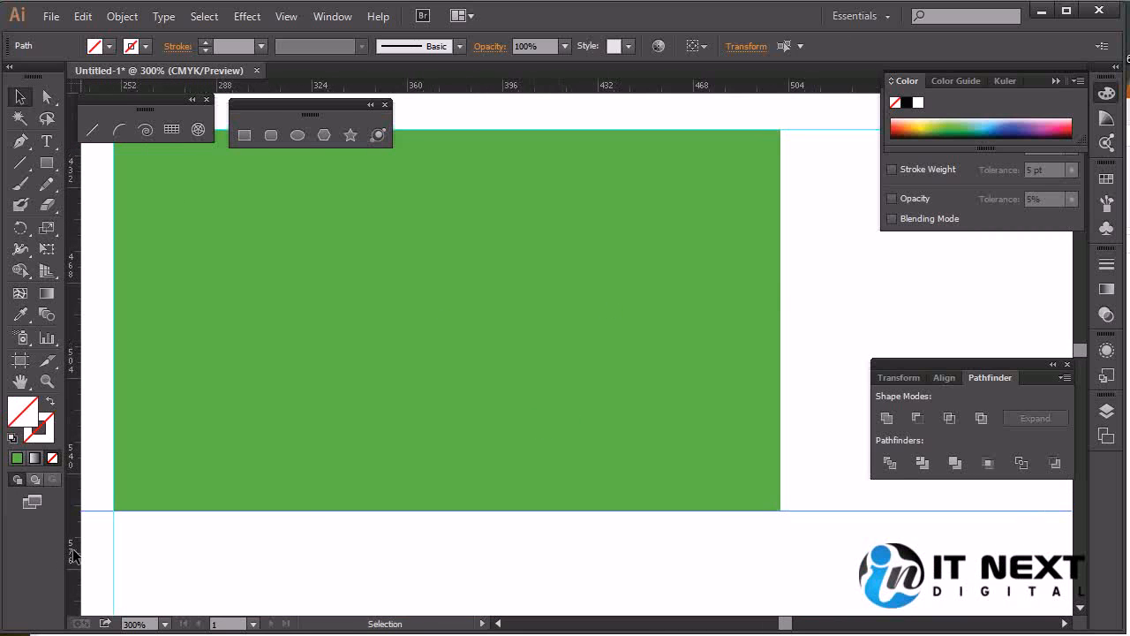
- Place a vertical guide along the light green rectangle's right edge and align it exactly with the edge
{"action": "left_click_drag", "start_coordinate": [77, 555], "coordinate": [783, 539]}
{"action": "key", "text": "ctrl+equal"}
{"action": "key", "text": "ctrl+equal"}
{"action": "left_click_drag", "start_coordinate": [698, 530], "coordinate": [439, 576]}
{"action": "left_click_drag", "start_coordinate": [810, 263], "coordinate": [768, 601]}
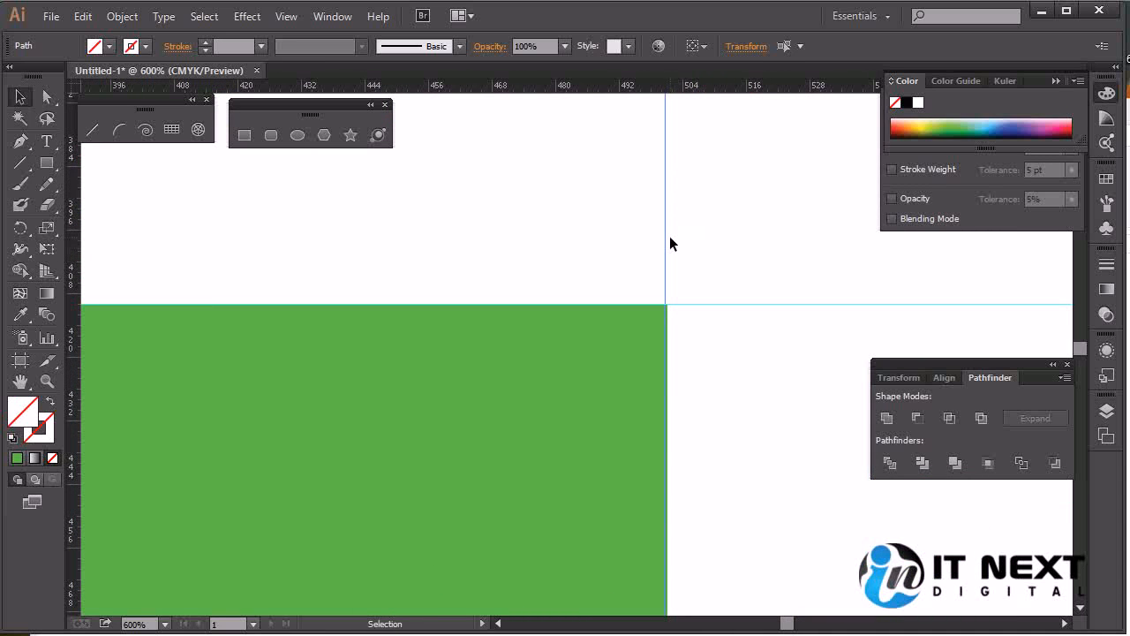
{"action": "left_click_drag", "start_coordinate": [667, 242], "coordinate": [672, 248]}
- Inspect the light green rectangle's fit against its guides, nudging it one increment right and back at the top-left corner
{"action": "left_click_drag", "start_coordinate": [670, 369], "coordinate": [1062, 358]}
{"action": "left_click_drag", "start_coordinate": [340, 377], "coordinate": [658, 380]}
{"action": "left_click_drag", "start_coordinate": [297, 452], "coordinate": [433, 407]}
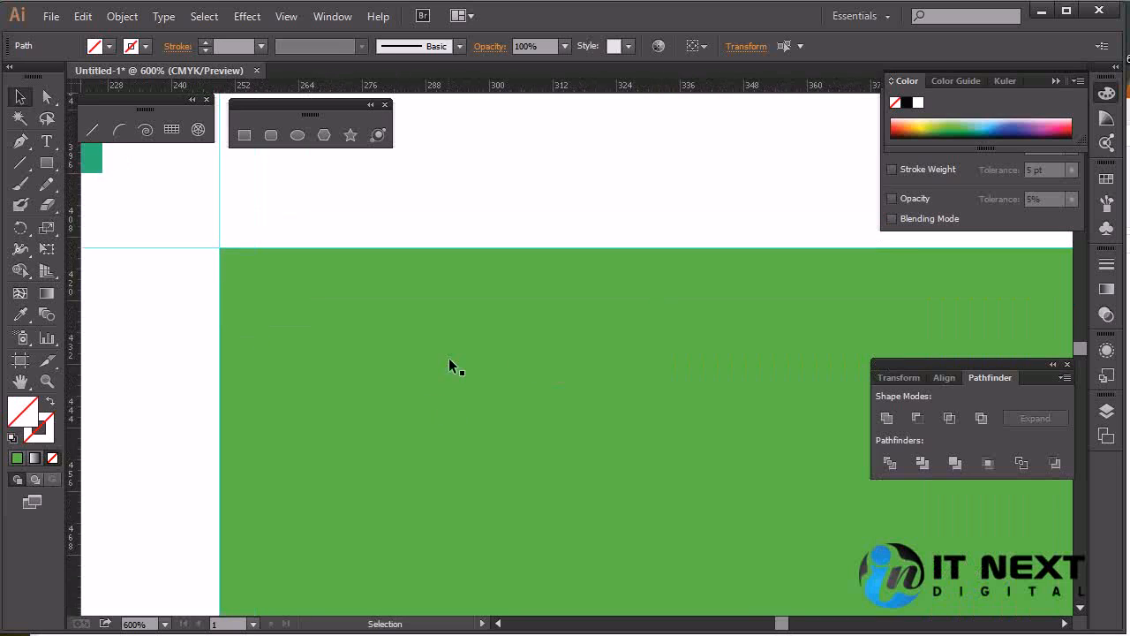
{"action": "left_click", "coordinate": [450, 364]}
{"action": "key", "text": "Right"}
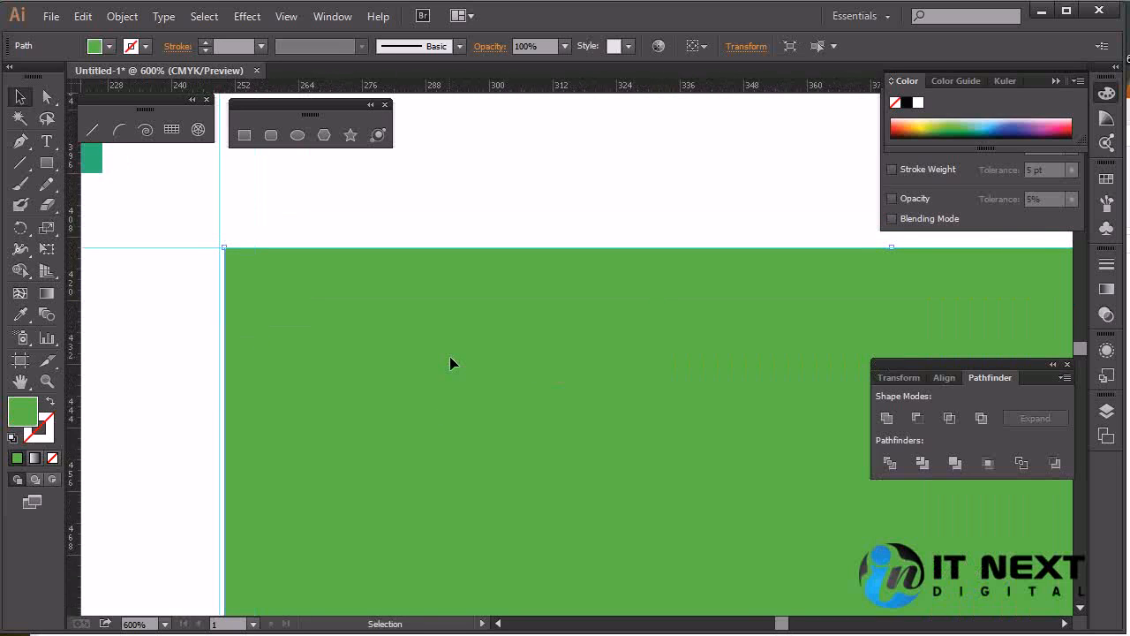
{"action": "key", "text": "Left"}
{"action": "key", "text": "a"}
{"action": "left_click", "coordinate": [552, 190]}
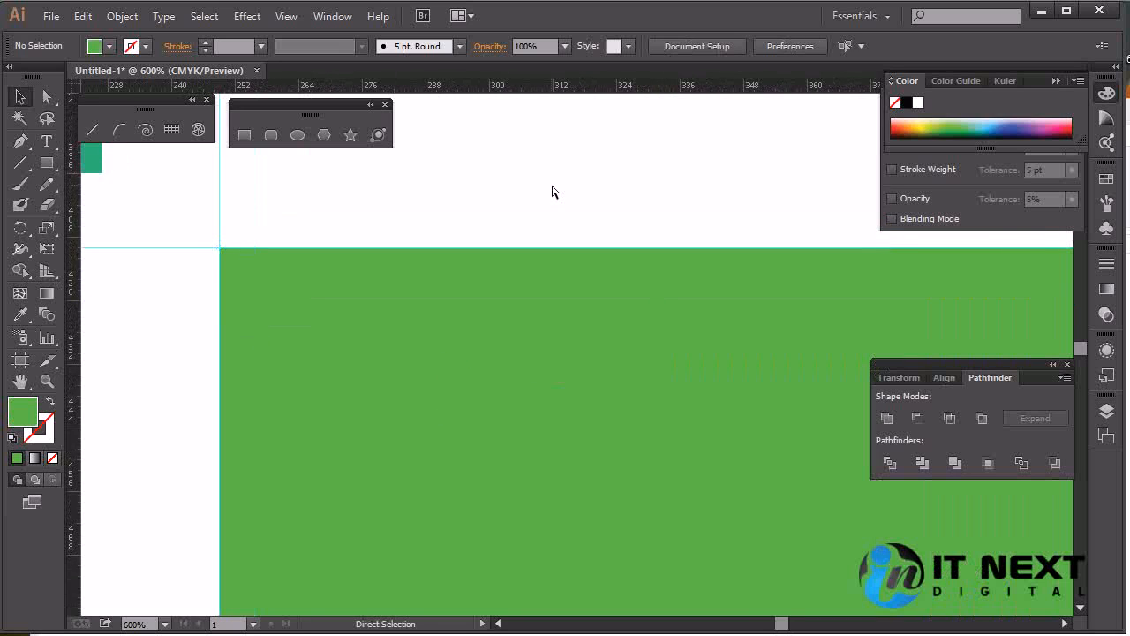
{"action": "key", "text": "ctrl+minus"}
{"action": "key", "text": "ctrl+minus"}
{"action": "key", "text": "ctrl+minus"}
{"action": "key", "text": "ctrl+minus"}
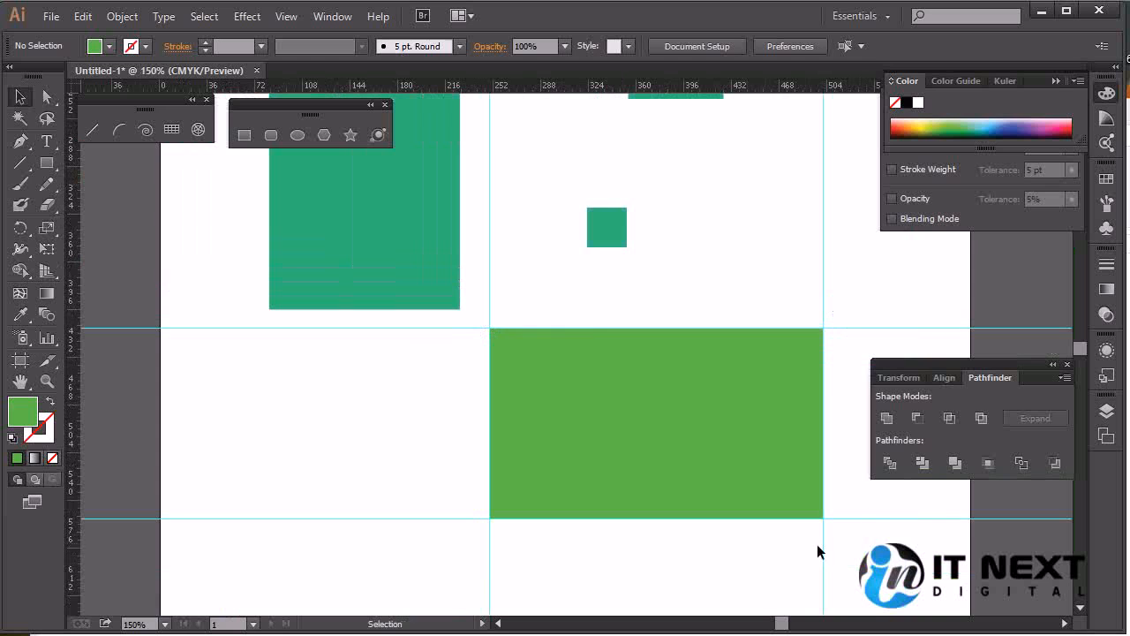
{"action": "left_click_drag", "start_coordinate": [716, 255], "coordinate": [649, 279]}
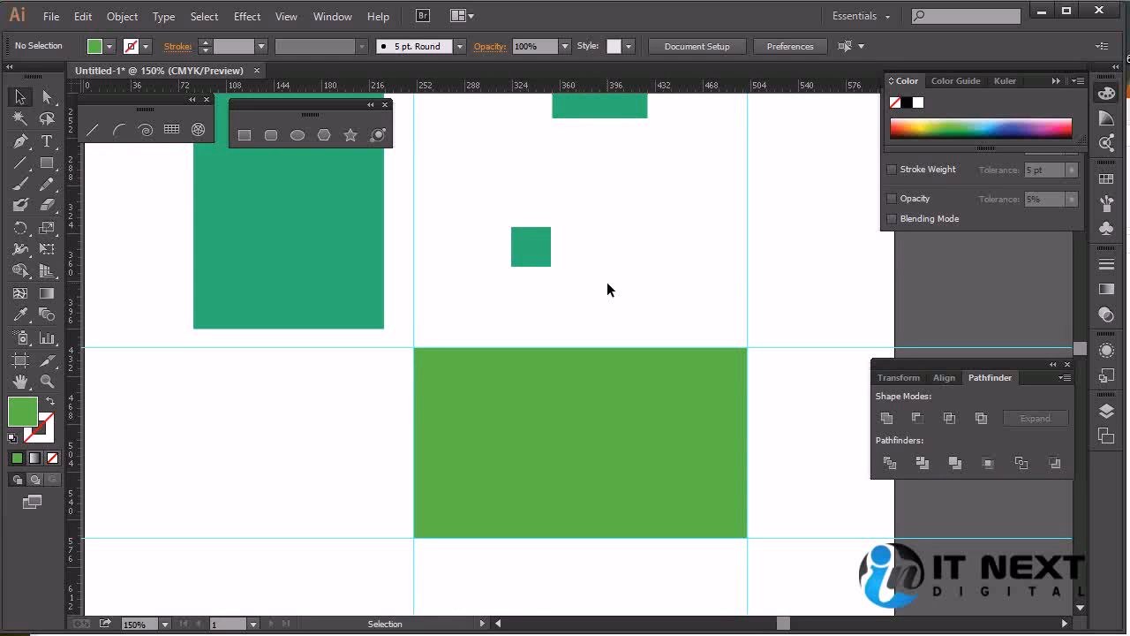
- Try Pixels as the general measurement unit in the preferences and return it to Points
{"action": "key", "text": "ctrl+k"}
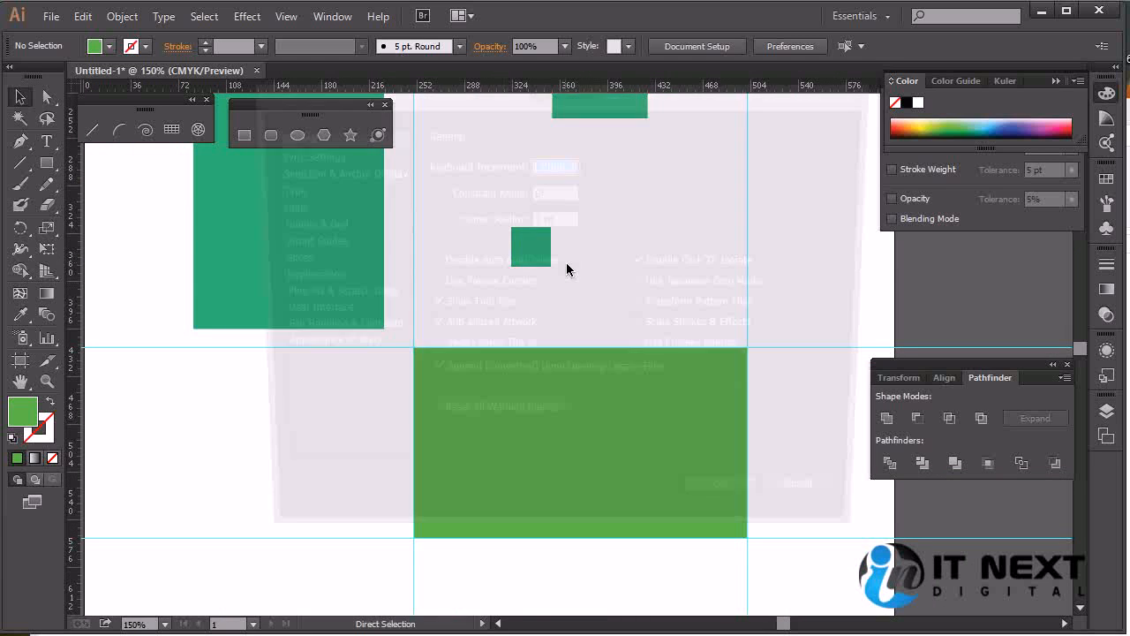
{"action": "left_click", "coordinate": [284, 209]}
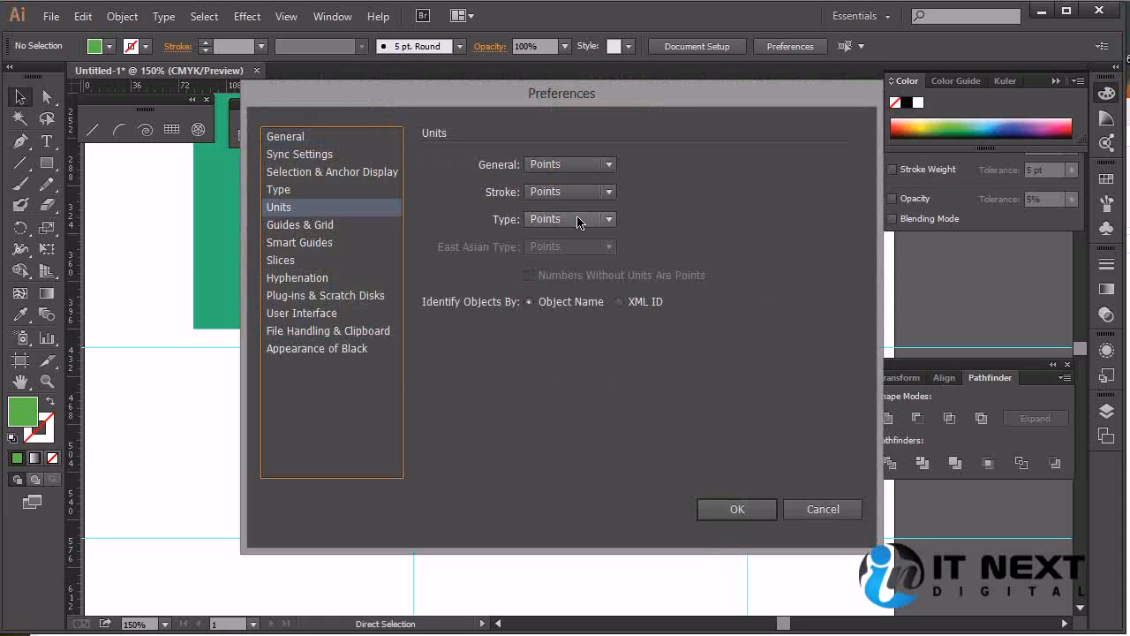
{"action": "left_click", "coordinate": [597, 165]}
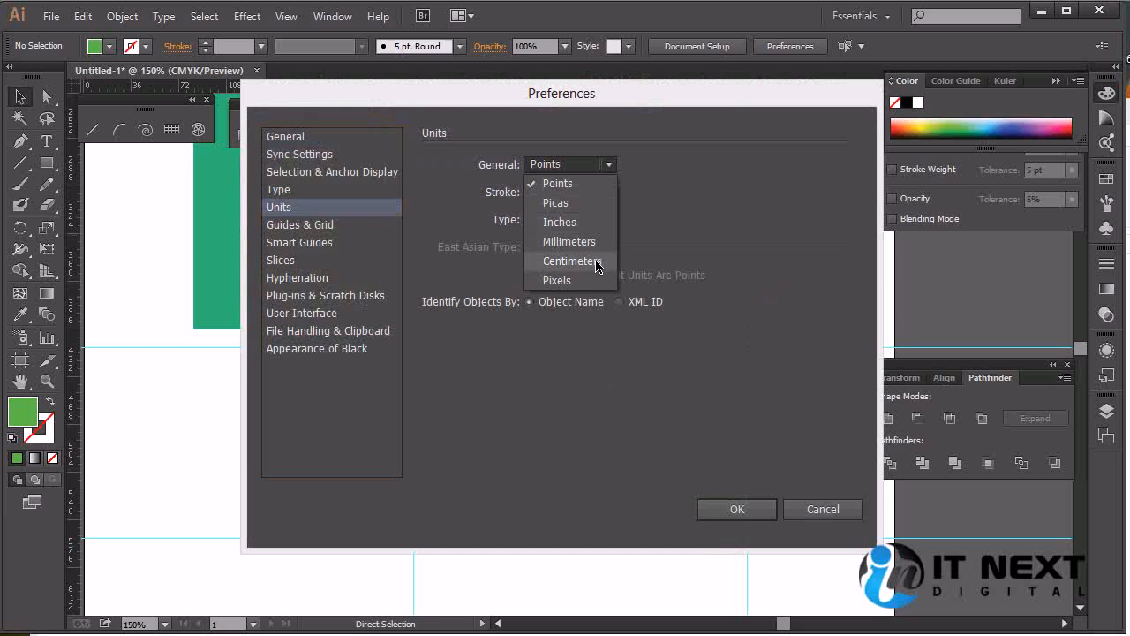
{"action": "left_click", "coordinate": [566, 280]}
{"action": "left_click", "coordinate": [597, 165]}
{"action": "left_click", "coordinate": [596, 184]}
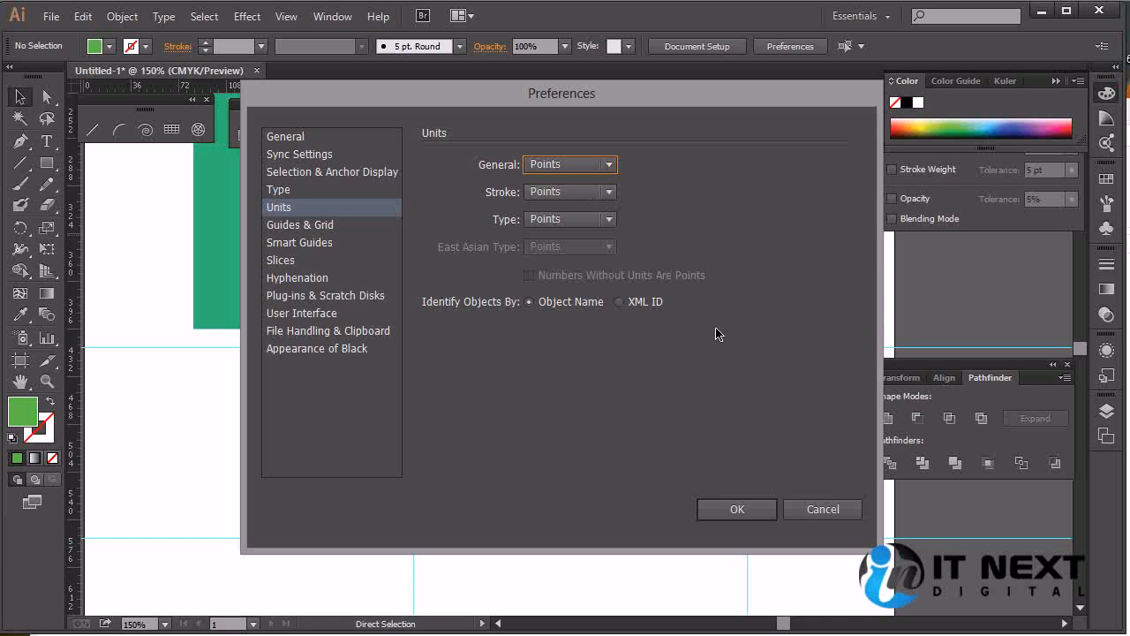
{"action": "left_click", "coordinate": [734, 510]}
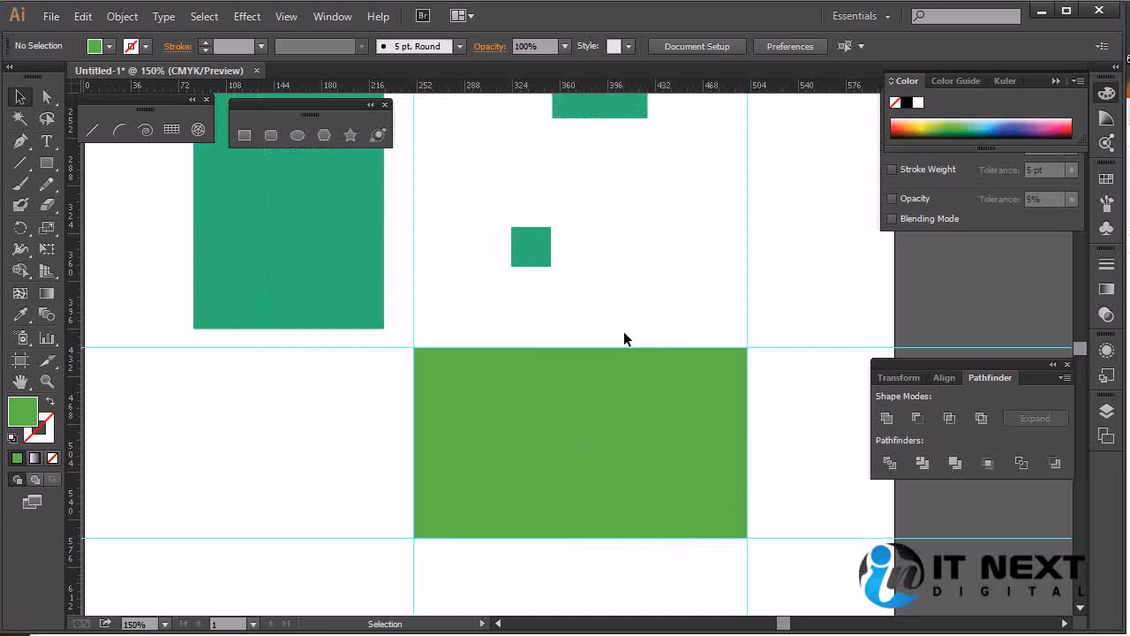